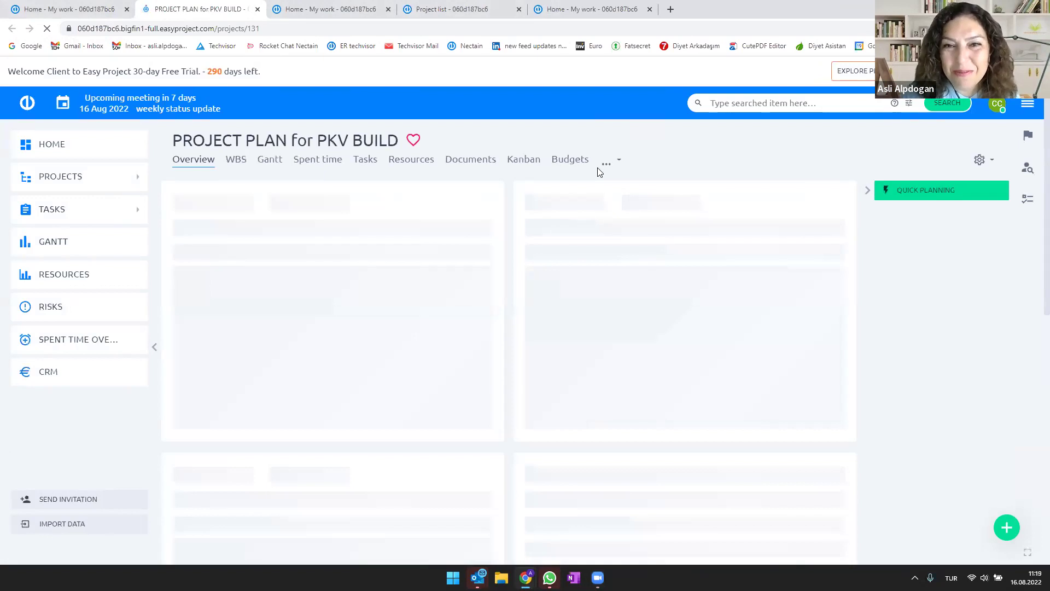
Step: Show the stakeholders of the PROJECT PLAN for PKV BUILD project and open the linked PKV Build Ltd. account
left_click(574, 202)
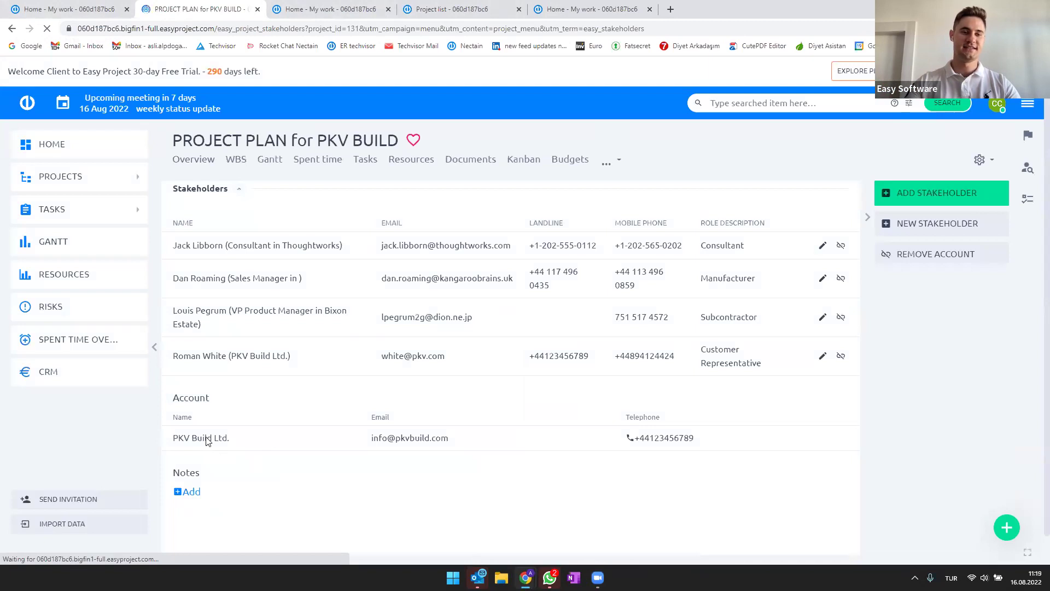
left_click(197, 439)
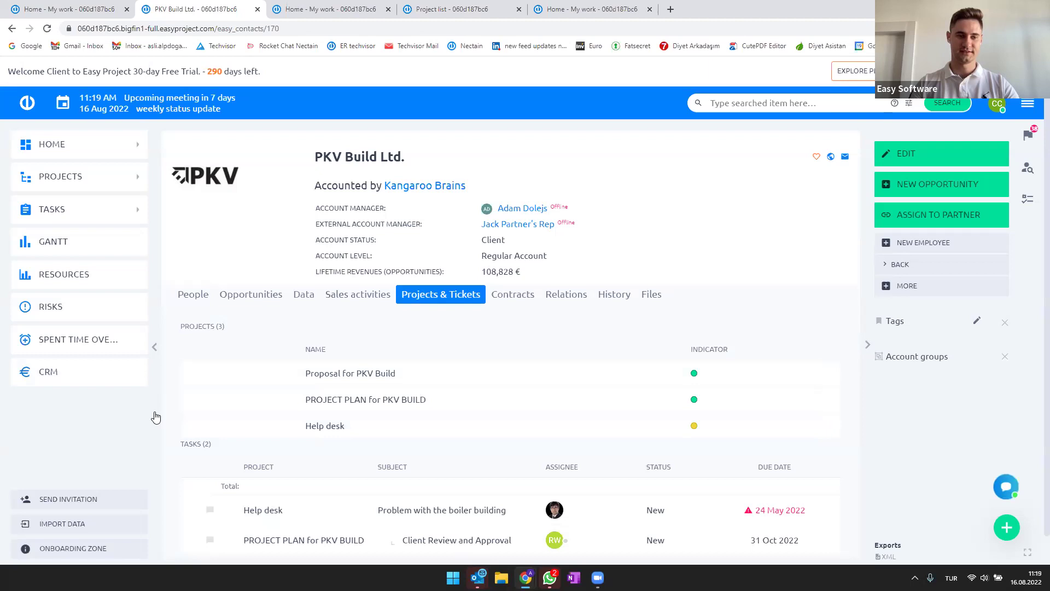
scroll(154, 383, "down", 1)
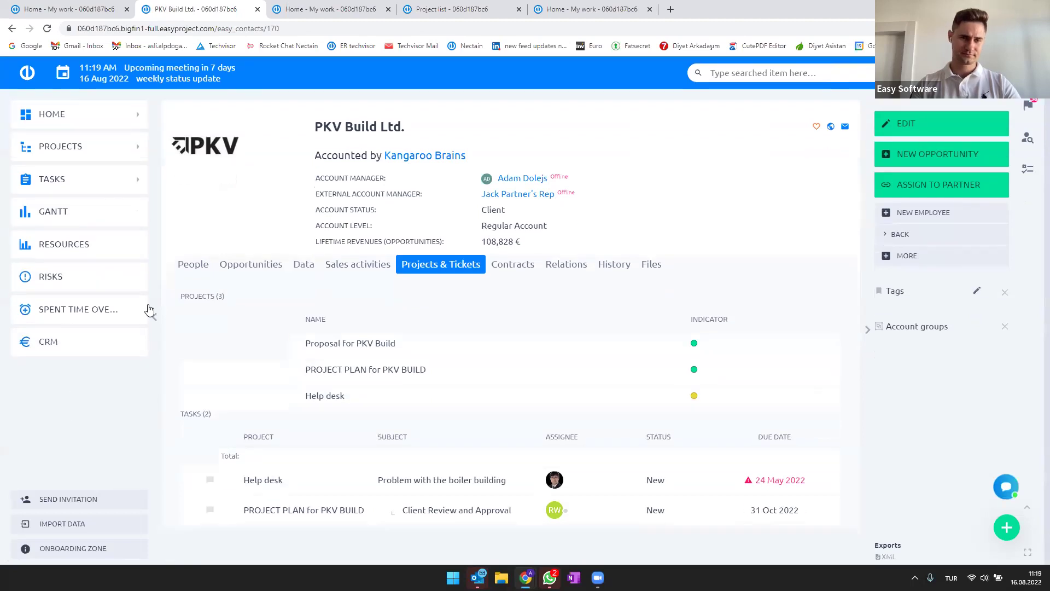
Step: Review the account's personal contacts, its opportunities, and its general and contact data
left_click(190, 268)
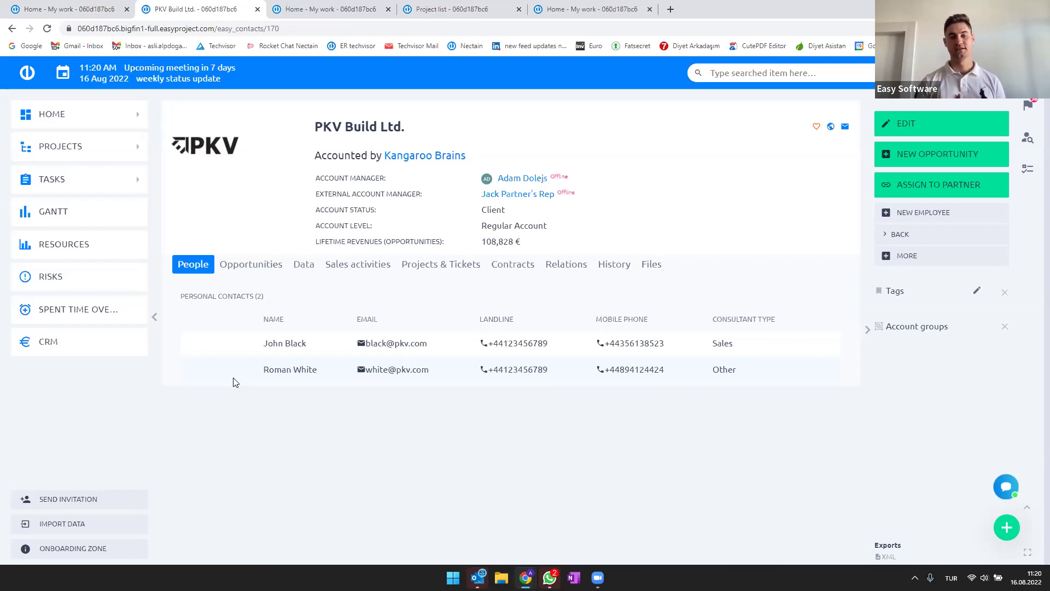
left_click(251, 268)
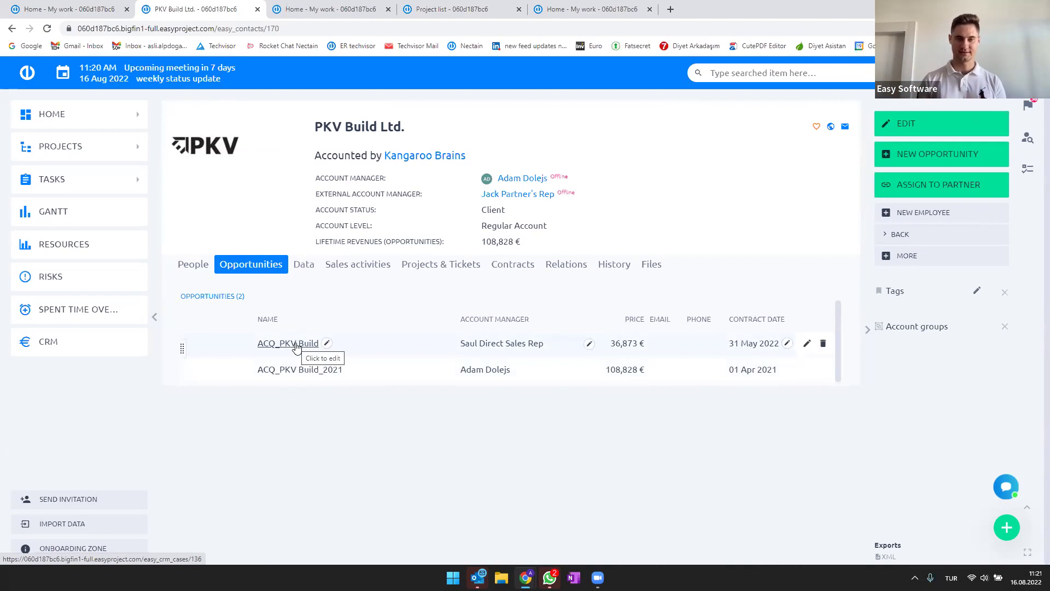
left_click(304, 266)
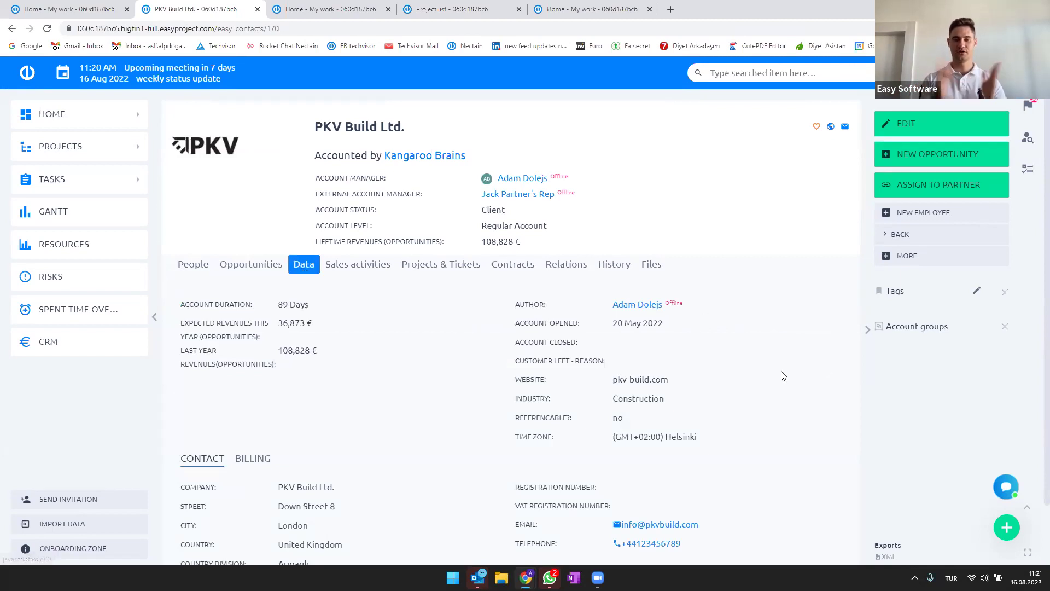
scroll(784, 374, "down", 1)
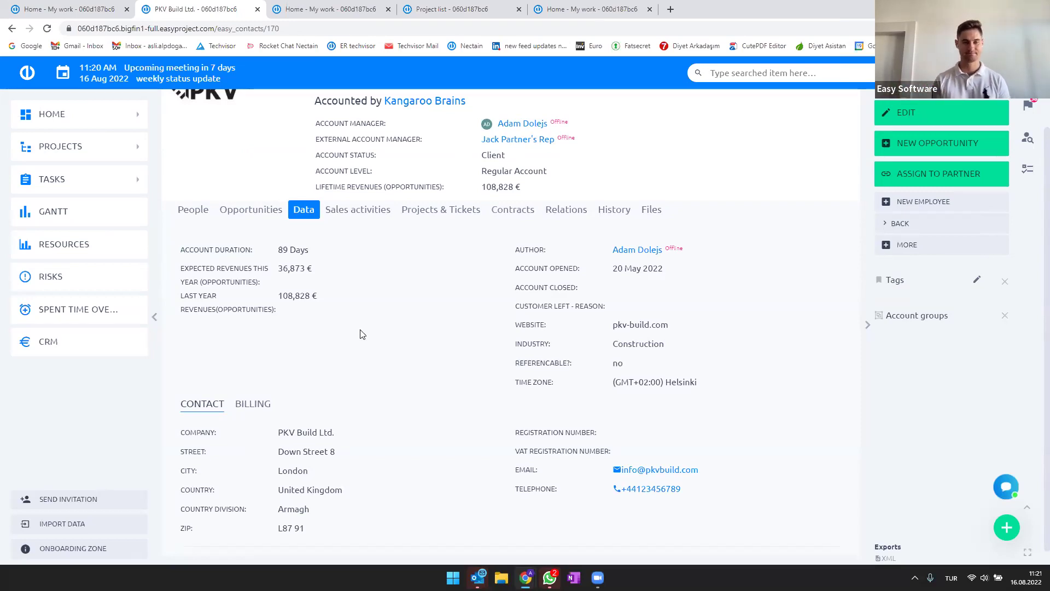
Step: Open the PKV Build Ltd. account's sales activities and look over the new activity form and logged entries
left_click(366, 214)
scroll(465, 422, "down", 2)
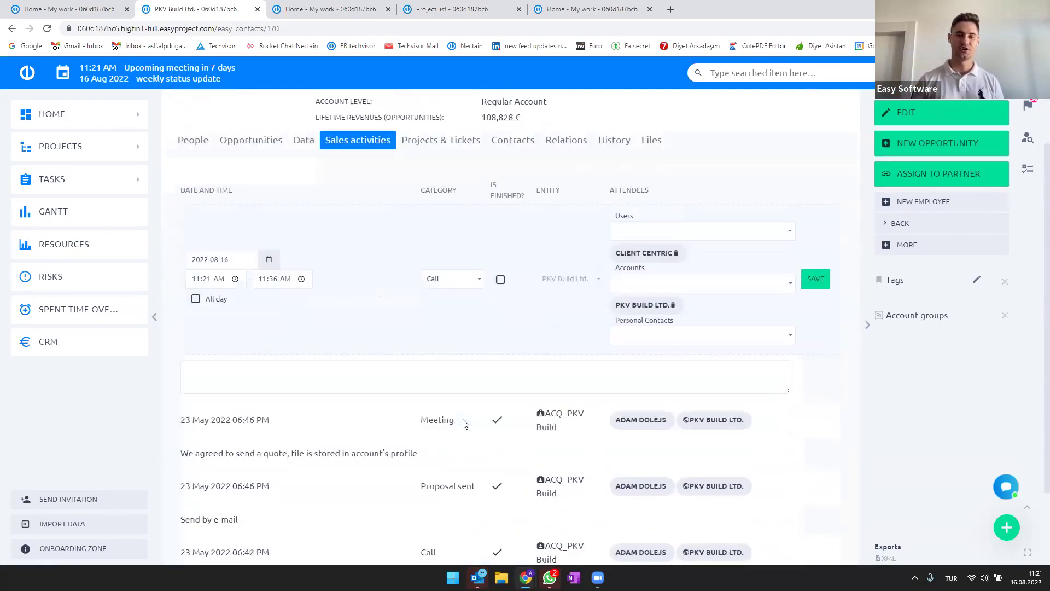
scroll(465, 421, "down", 1)
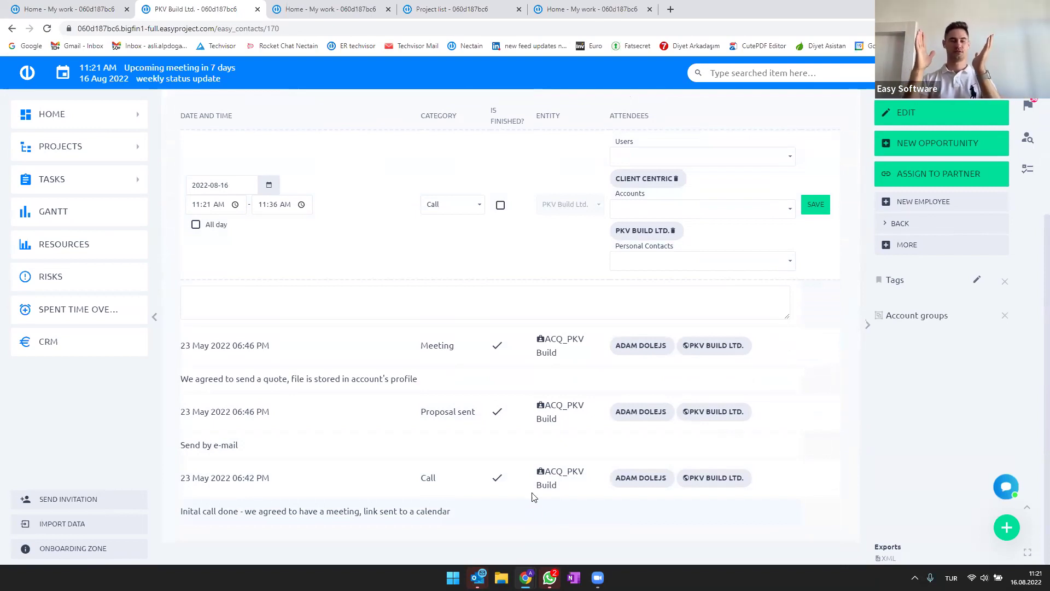
scroll(516, 504, "up", 2)
scroll(507, 504, "down", 1)
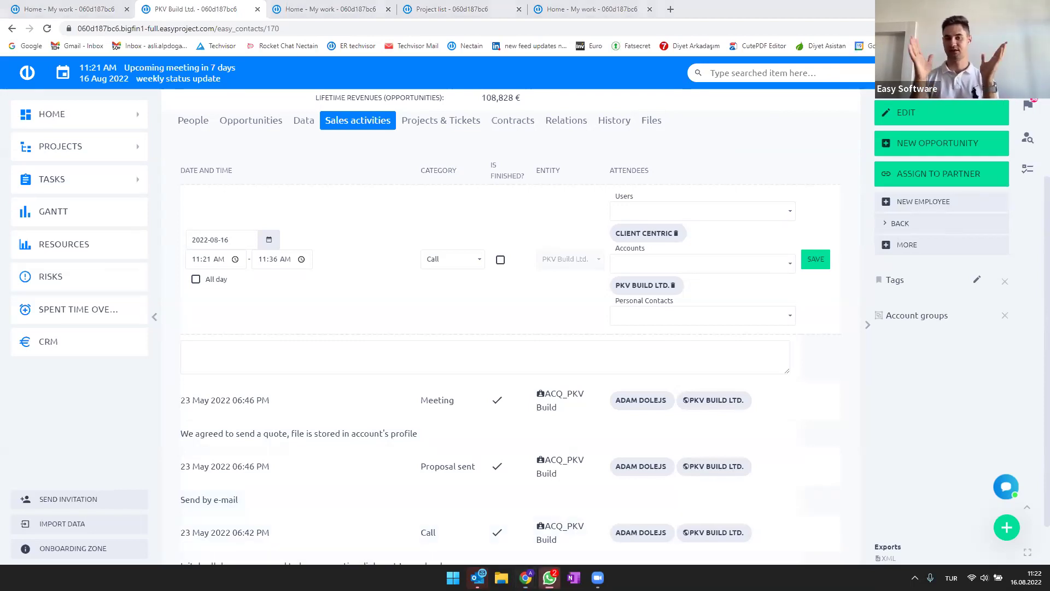
Step: Close WhatsApp
right_click(550, 578)
left_click(543, 546)
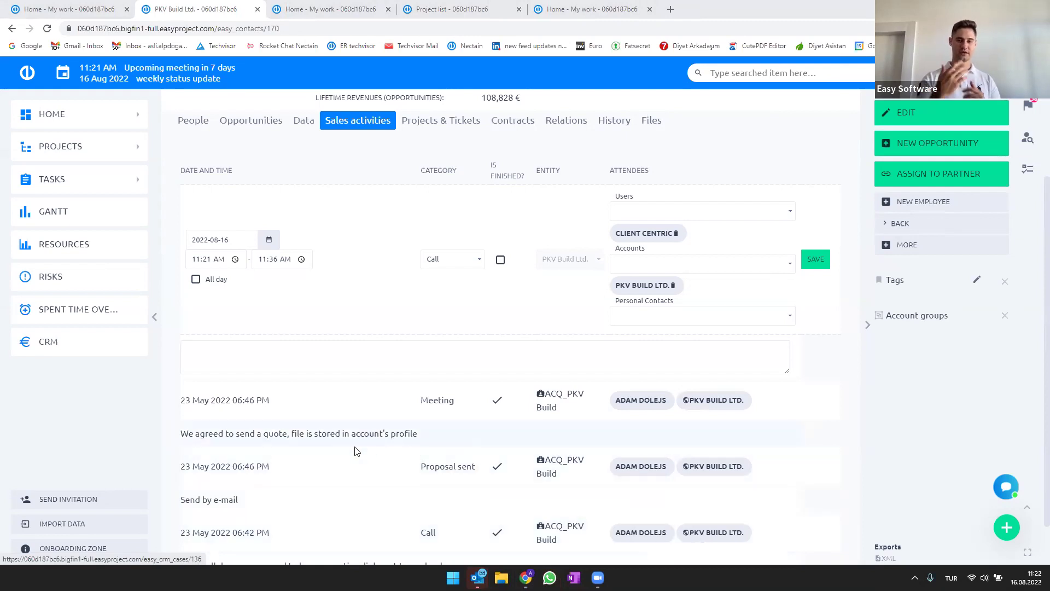
Step: Examine the meeting, proposal and call notes in the account's sales activity history
scroll(350, 446, "down", 1)
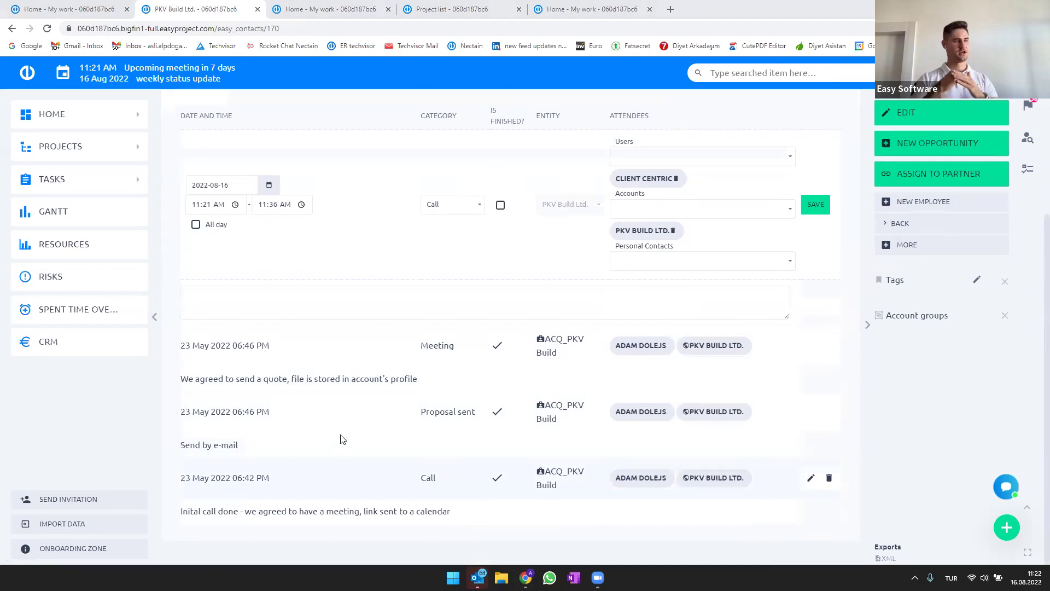
scroll(359, 459, "up", 1)
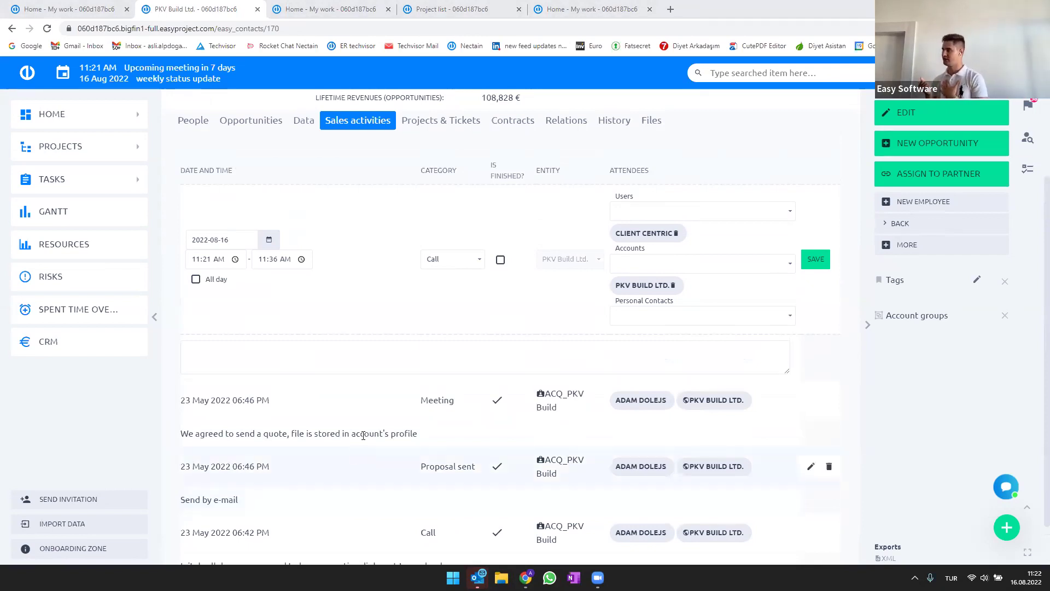
scroll(371, 426, "up", 2)
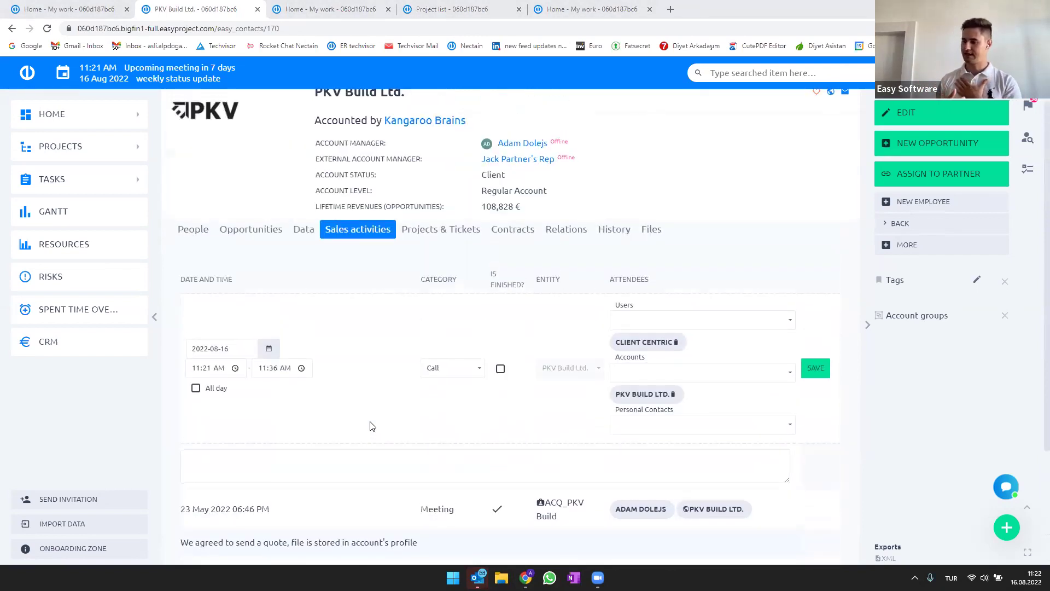
scroll(371, 425, "down", 2)
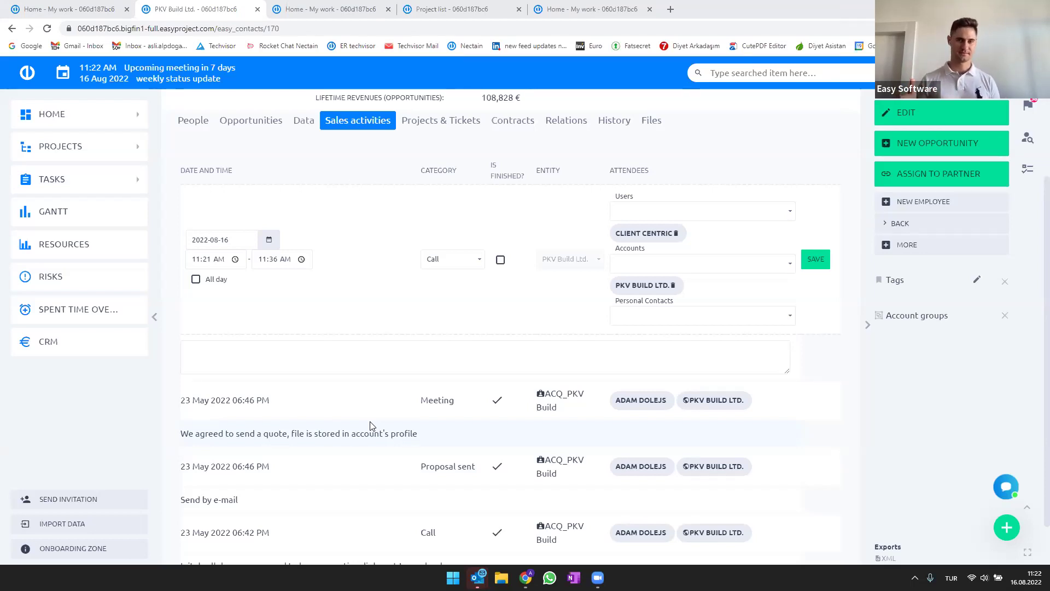
scroll(345, 339, "up", 2)
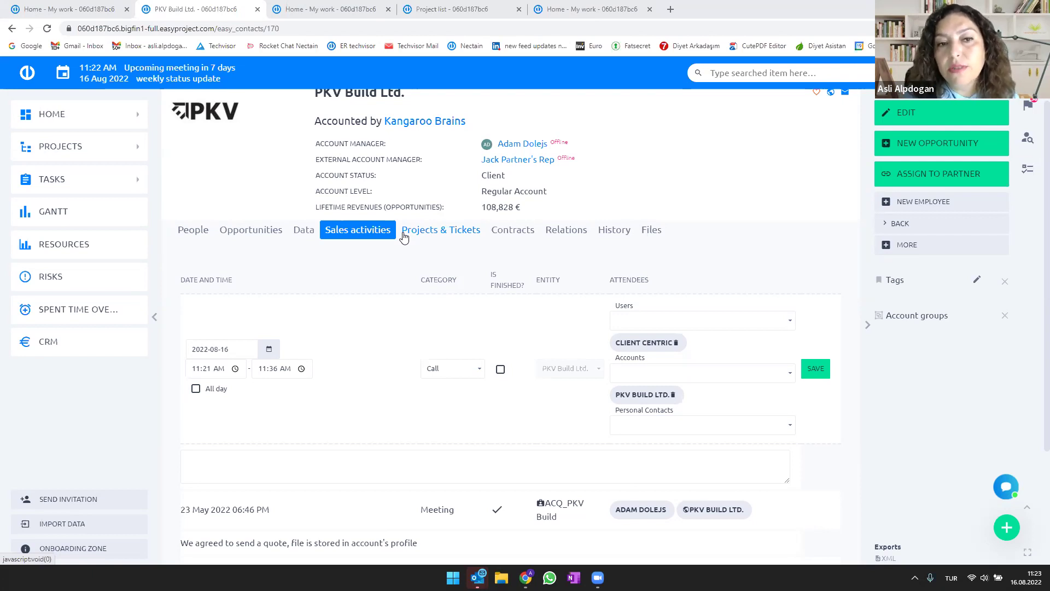
scroll(306, 449, "down", 3)
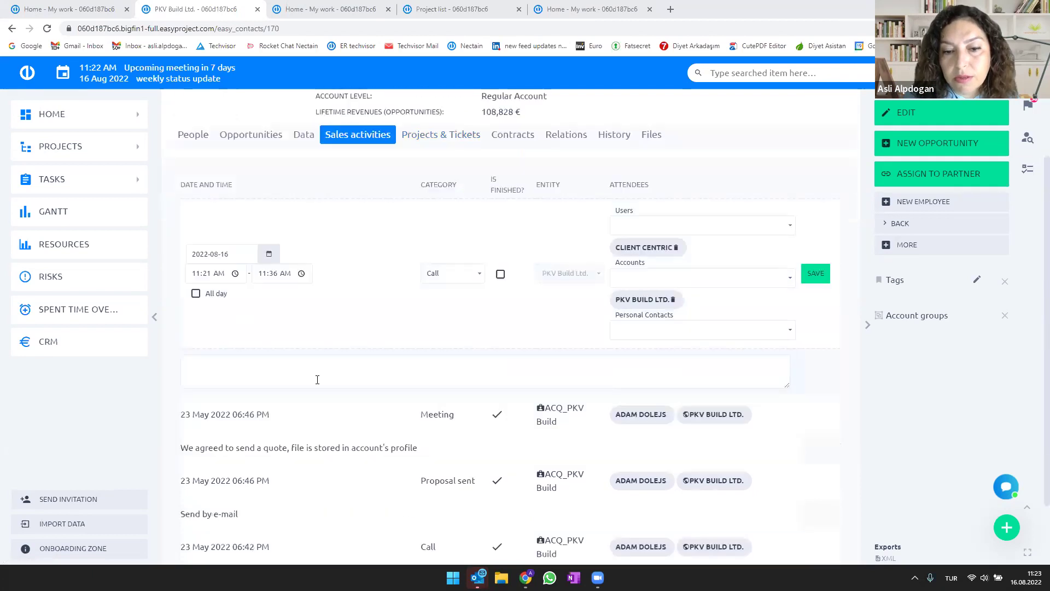
scroll(321, 465, "up", 2)
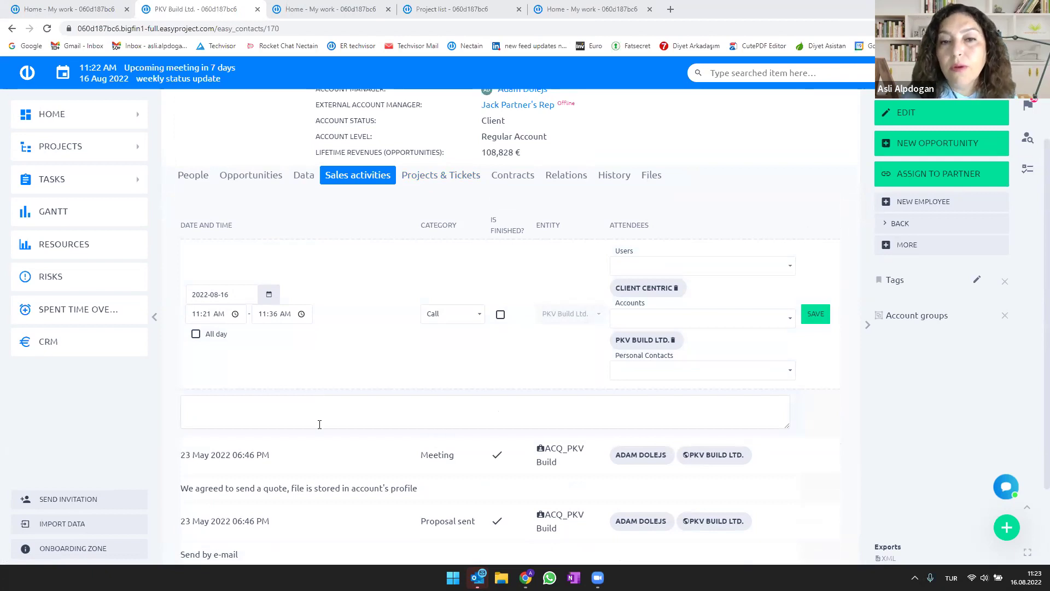
scroll(350, 372, "up", 3)
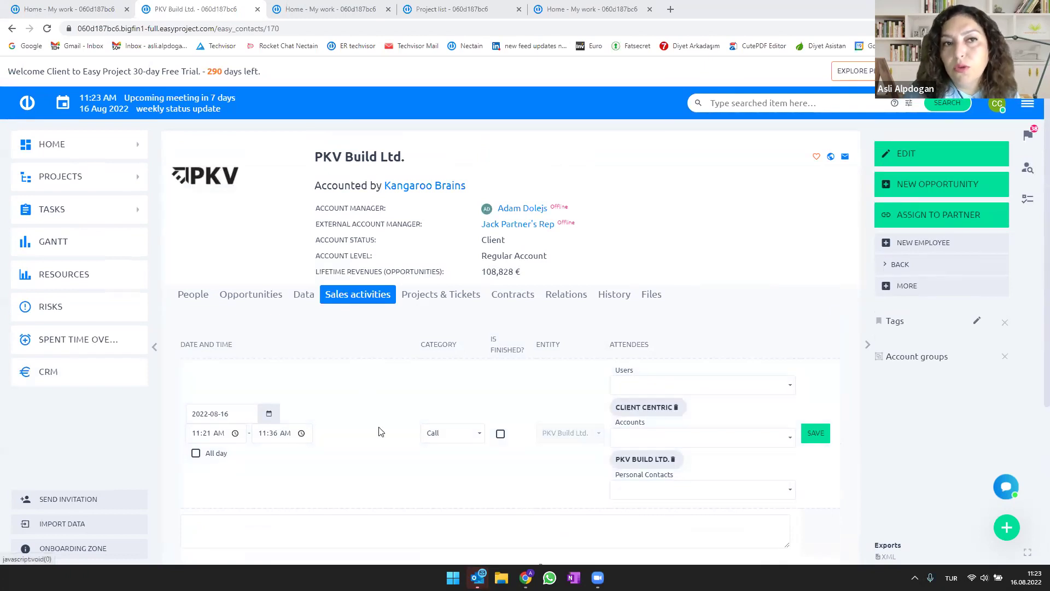
Step: Start a new project in a separate browser tab and display the list of project templates
left_click(307, 9)
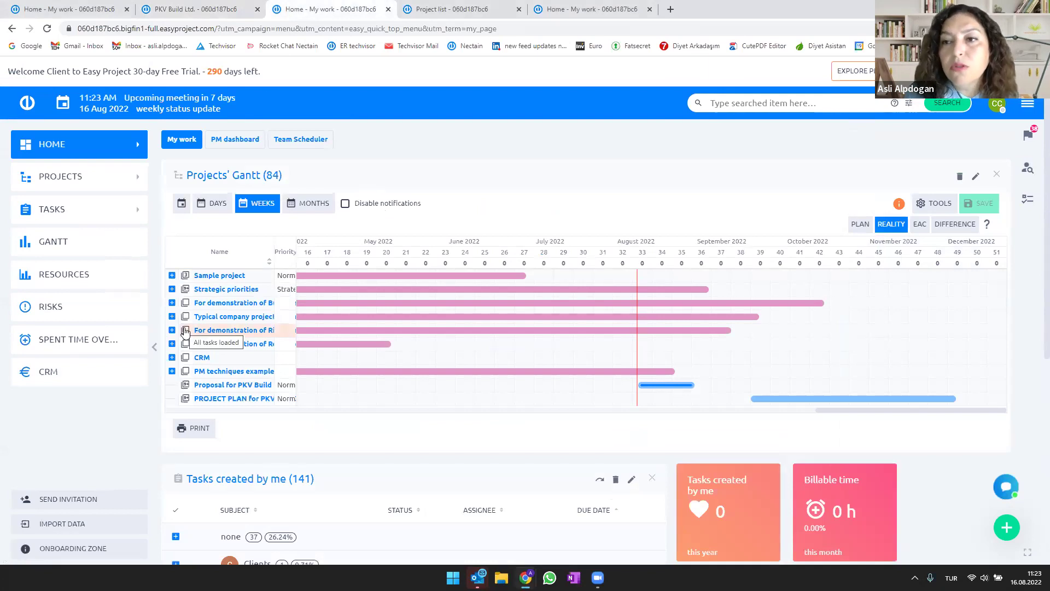
left_click(1004, 530)
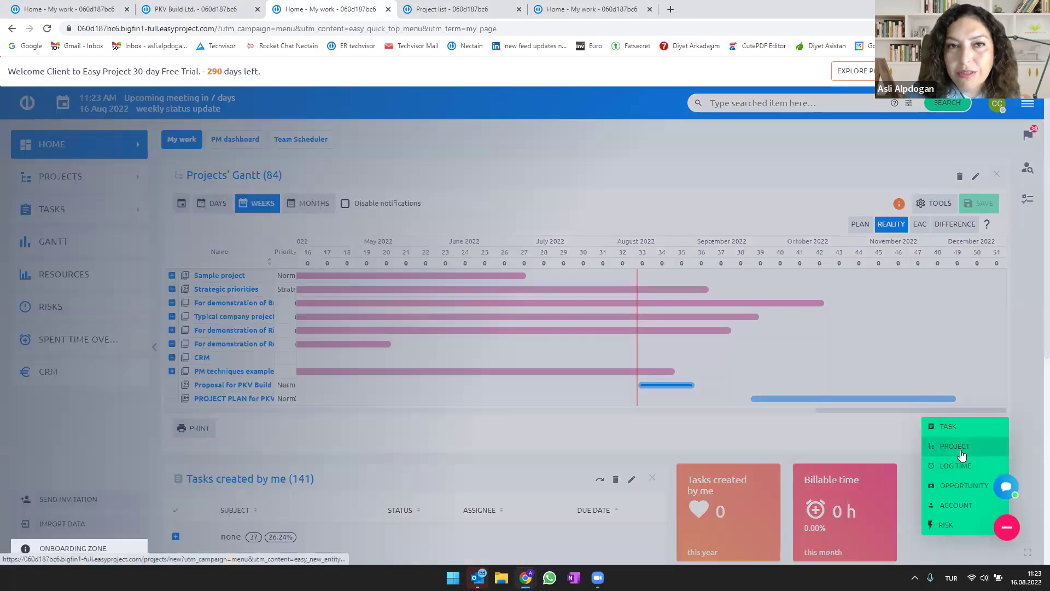
middle_click(962, 452)
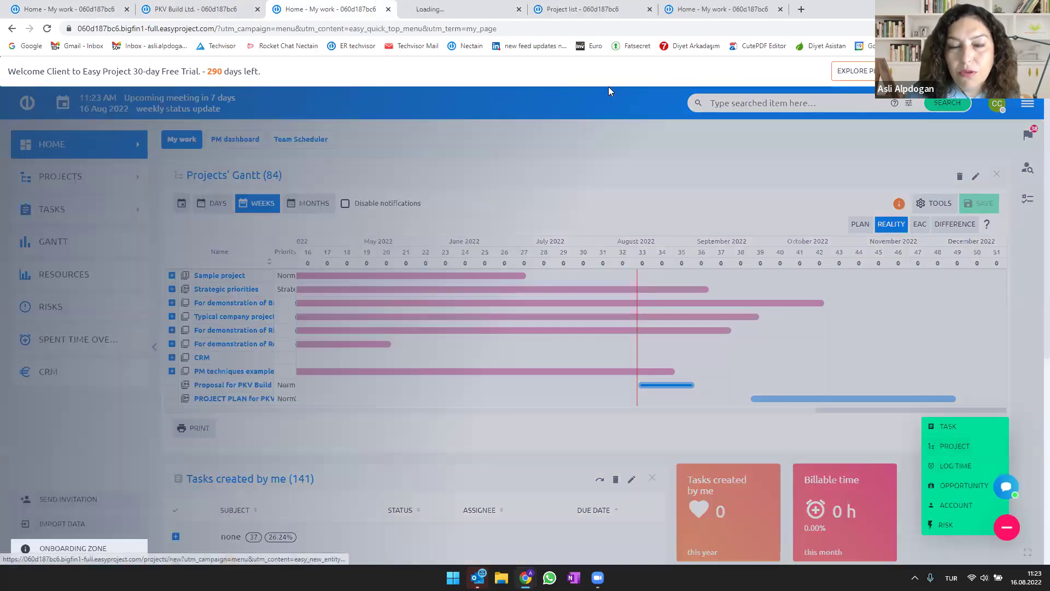
left_click(452, 10)
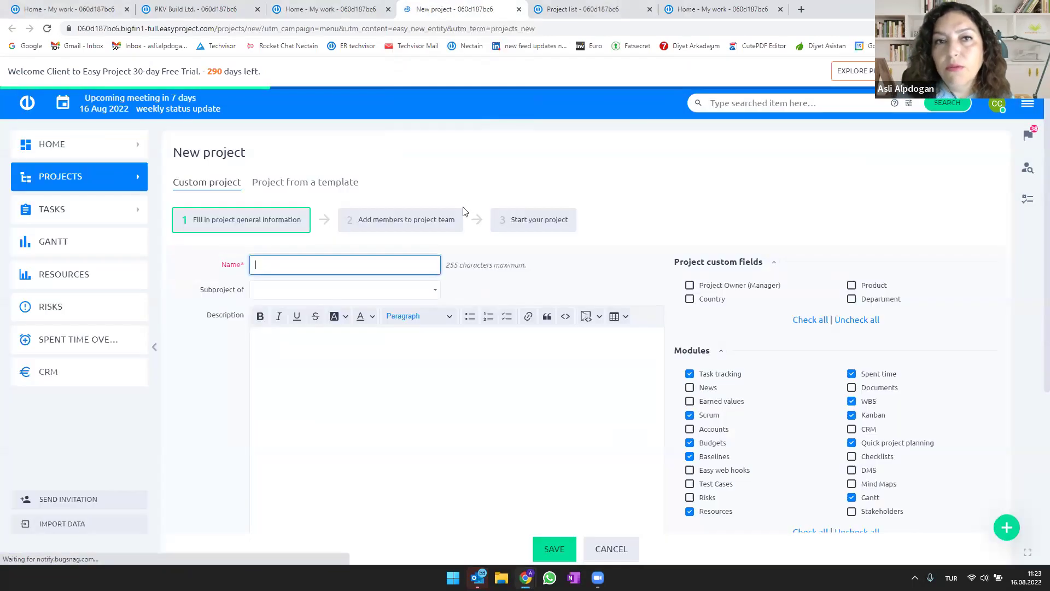
left_click(271, 182)
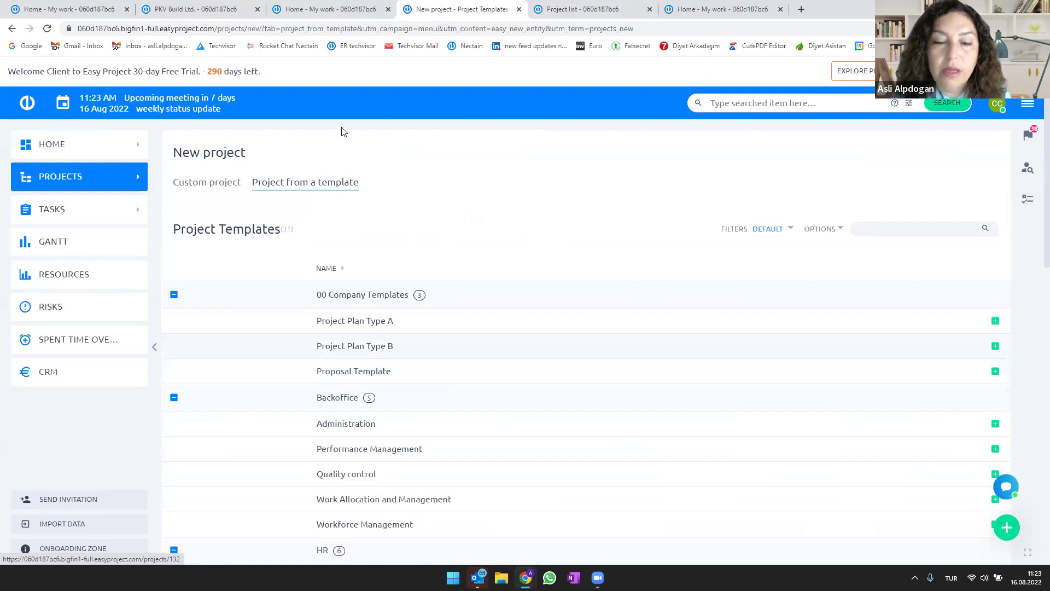
Step: Open the Proposal for PKV Build project from the project list and show its Gantt chart
left_click(320, 11)
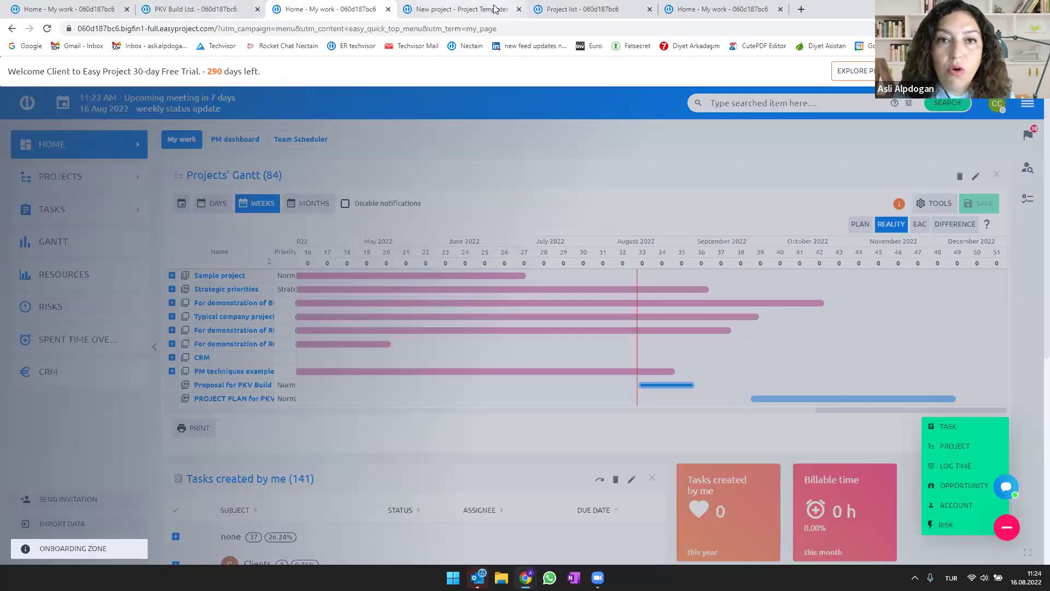
left_click(554, 9)
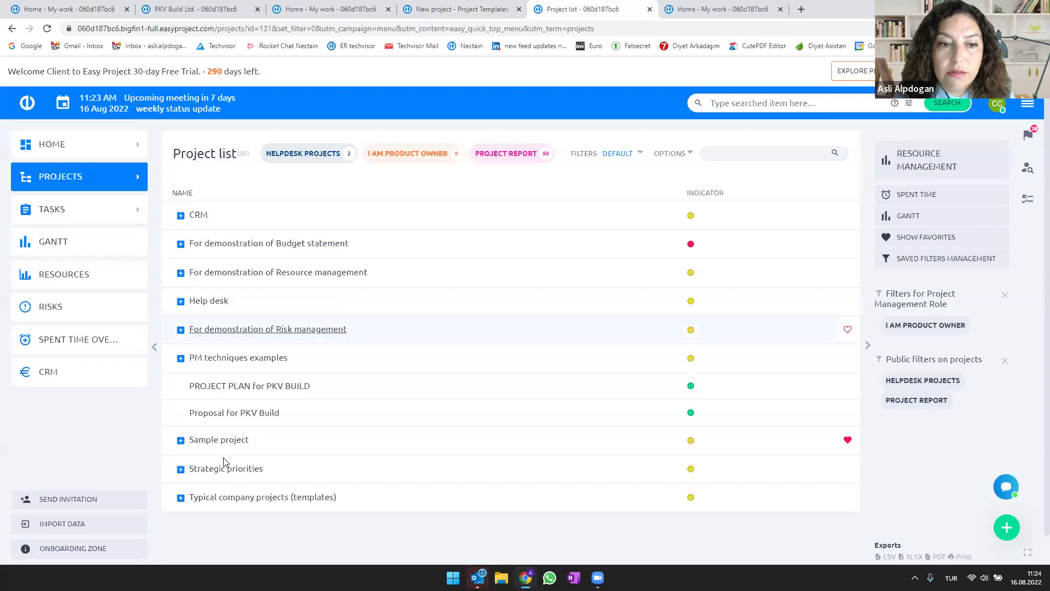
left_click(219, 417)
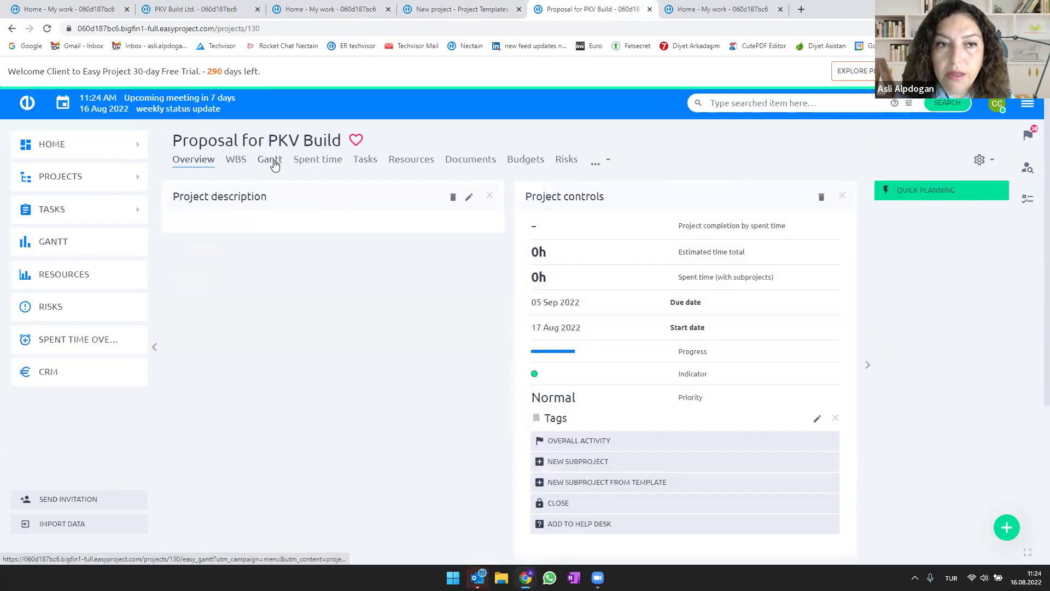
left_click(272, 165)
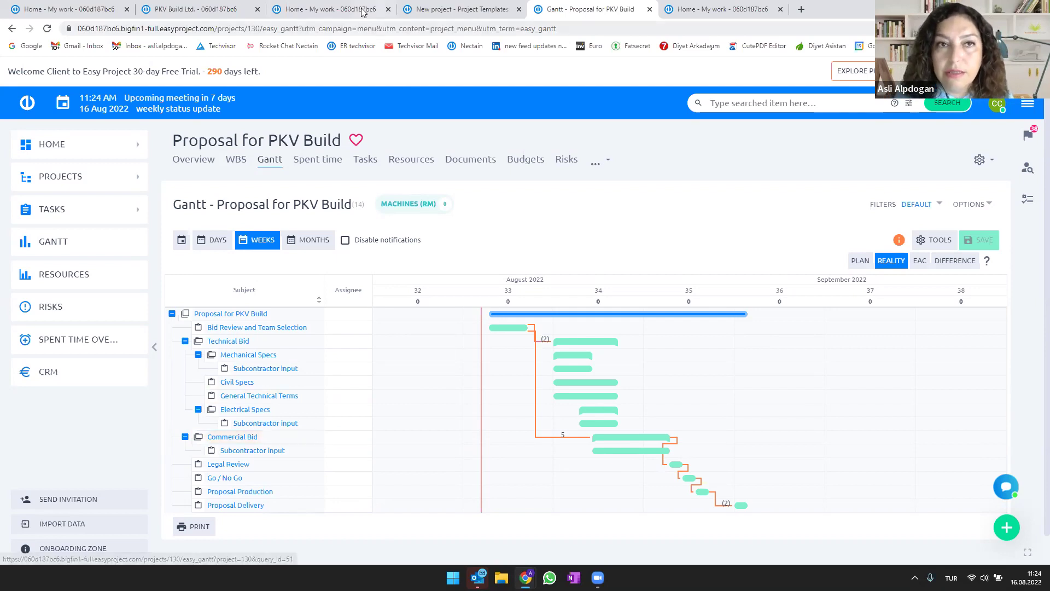
Step: Open PROJECT PLAN for PKV BUILD from the home dashboard's Gantt in a new tab and show its stakeholders
left_click(407, 14)
left_click(336, 9)
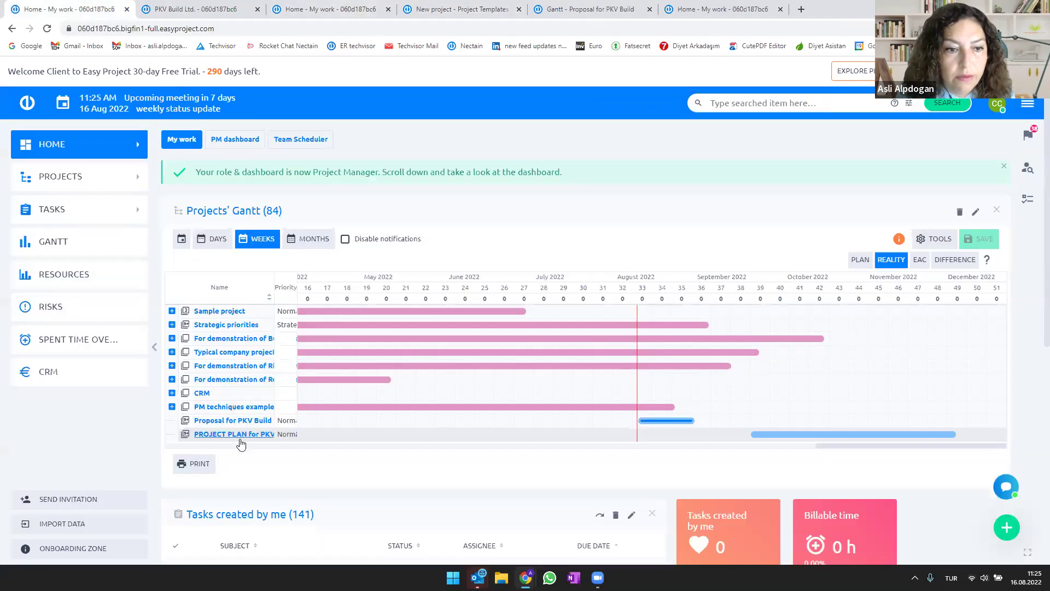
left_click(221, 435)
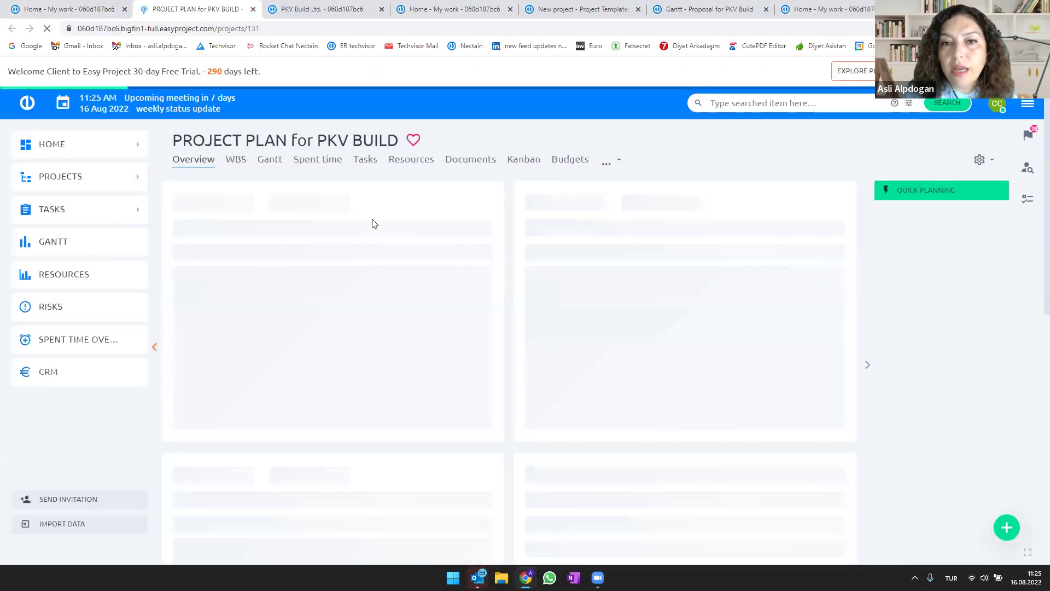
left_click(606, 162)
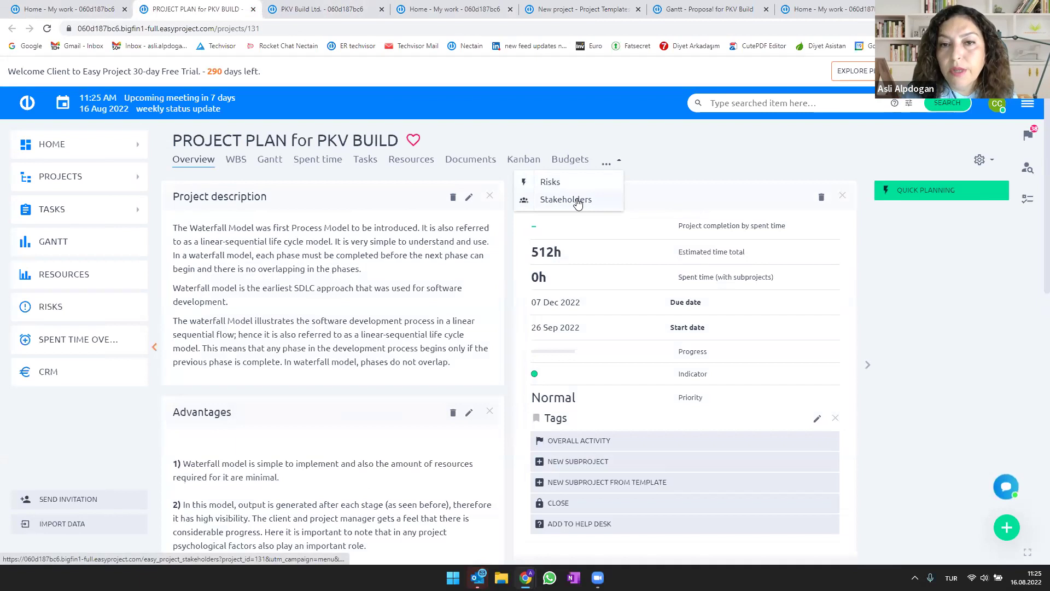
left_click(578, 201)
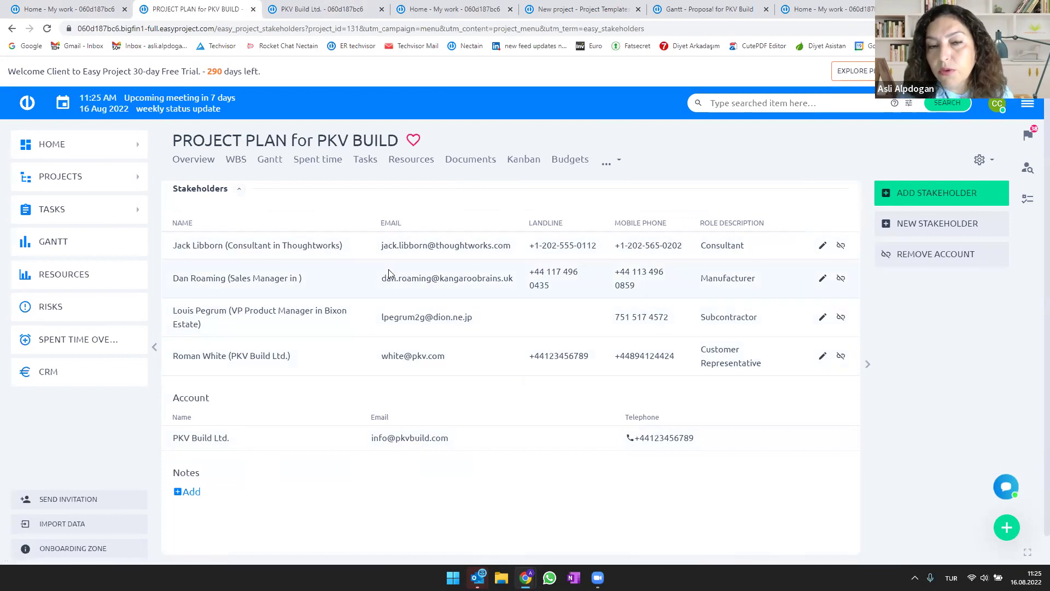
Step: Open the project plan's WBS and switch it from the budget display to the task type legend
left_click(236, 164)
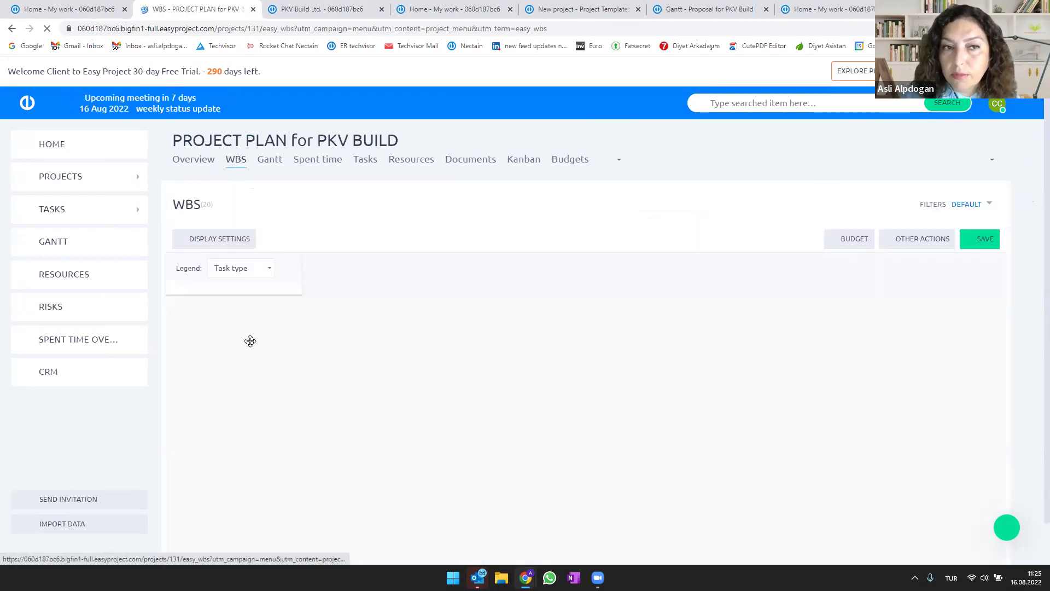
scroll(854, 277, "down", 3)
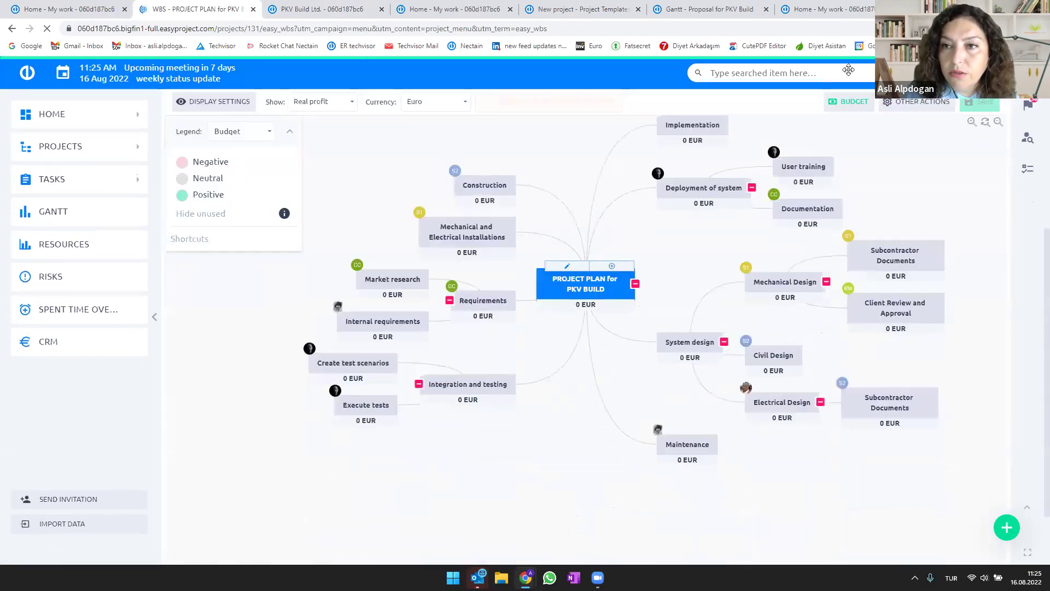
left_click(849, 103)
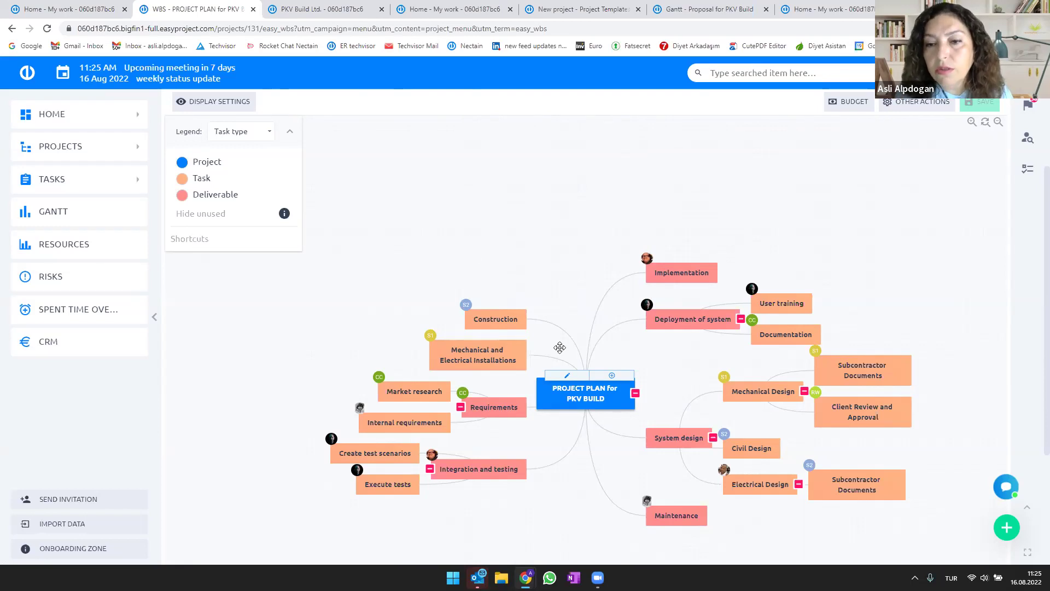
Step: Review the project plan's Gantt chart with its task assignees and open the project budget
scroll(336, 256, "up", 4)
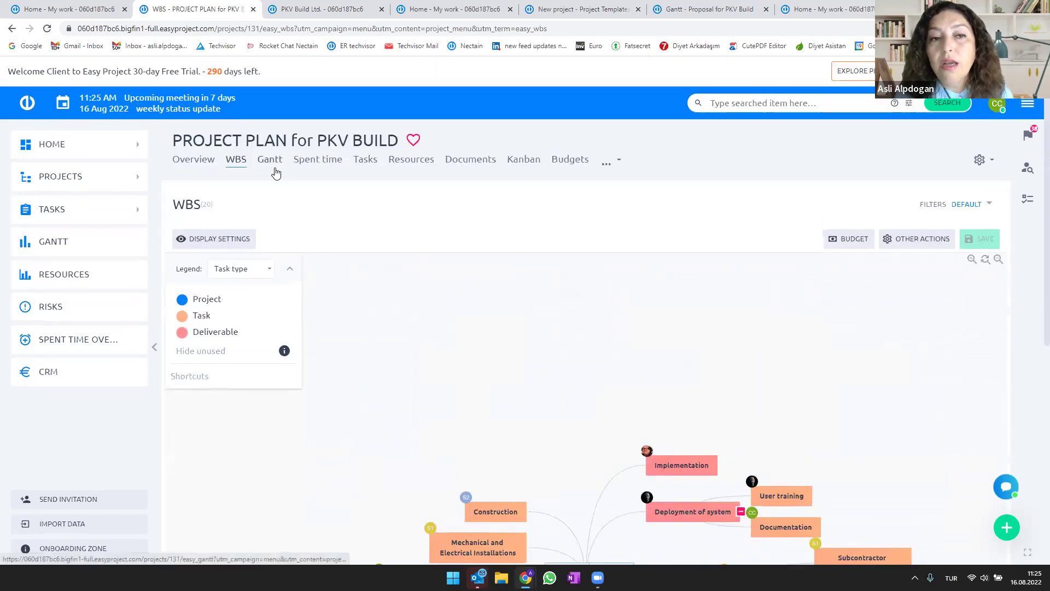
left_click(273, 172)
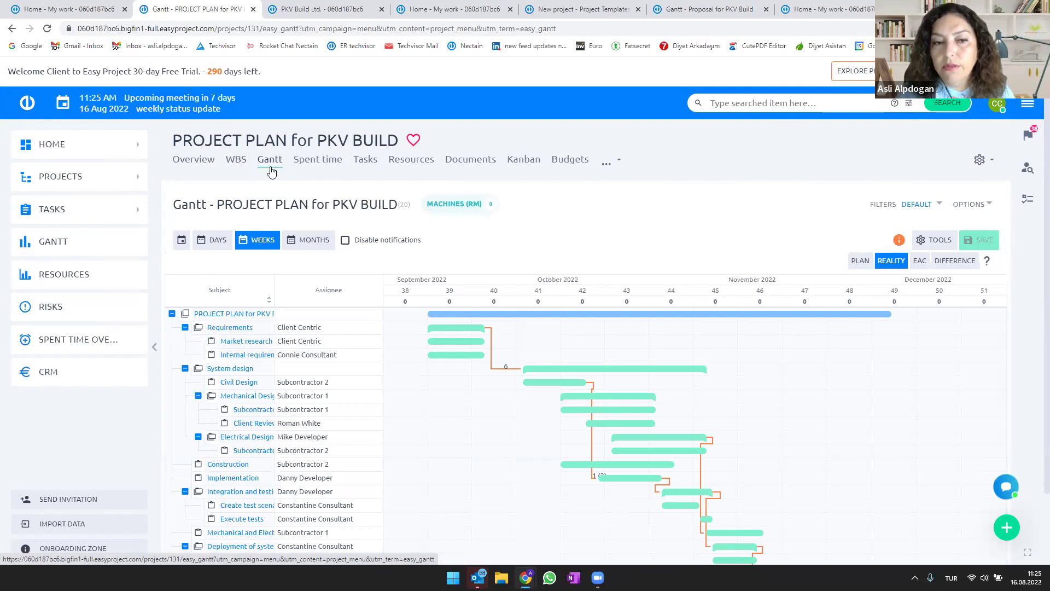
scroll(293, 246, "down", 2)
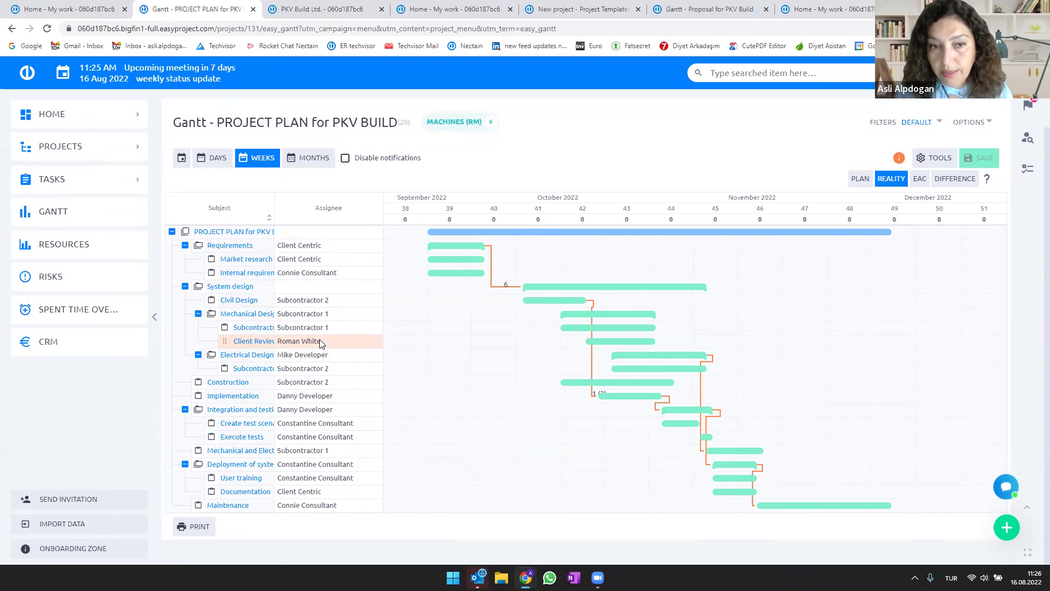
scroll(324, 394, "up", 1)
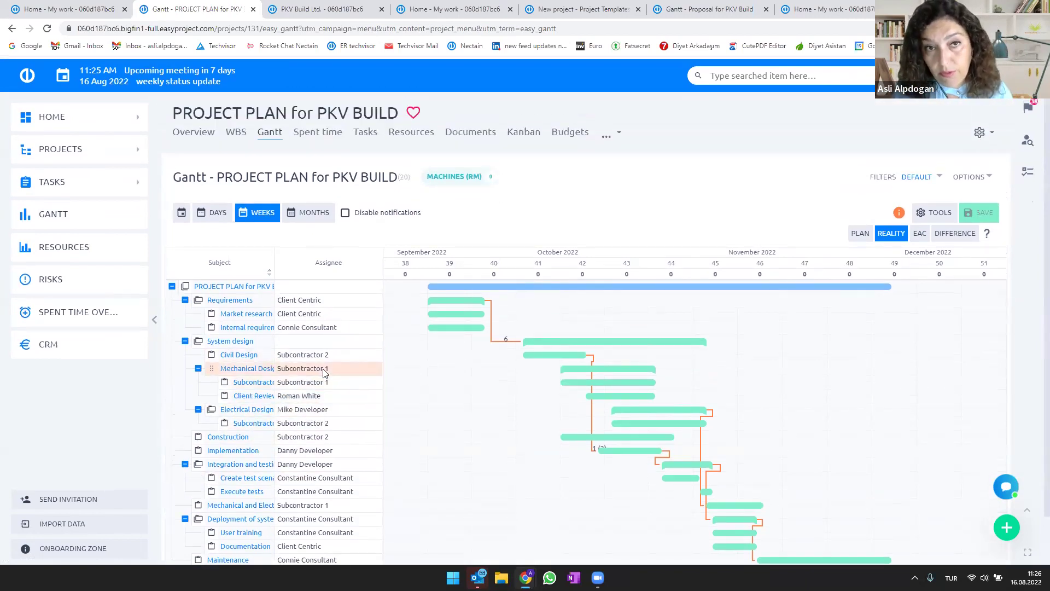
left_click(566, 135)
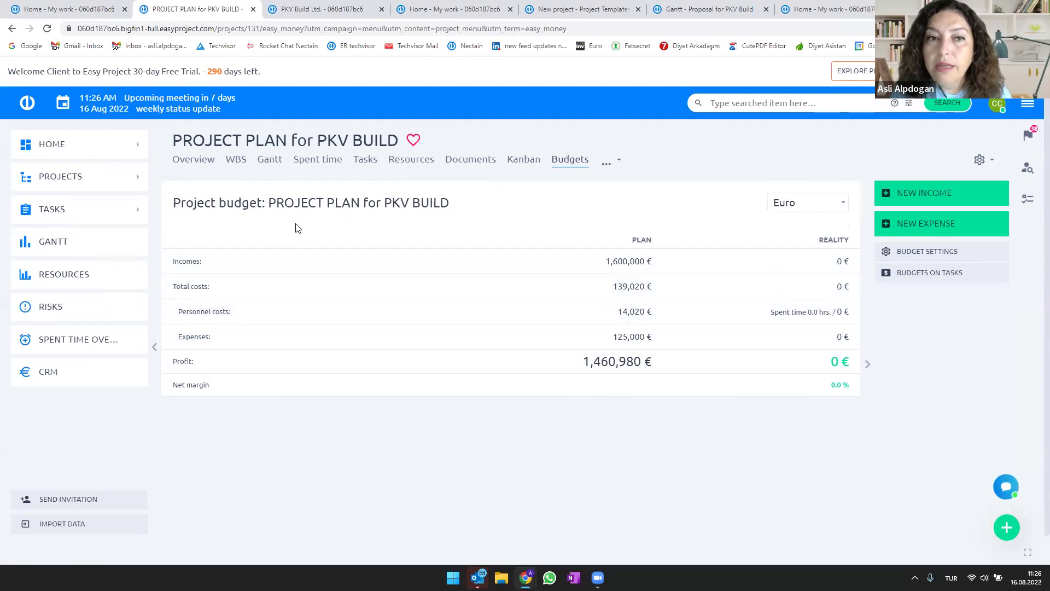
Step: Return to the project plan's WBS, turn on the budget display and show planned profit for each task
left_click(237, 164)
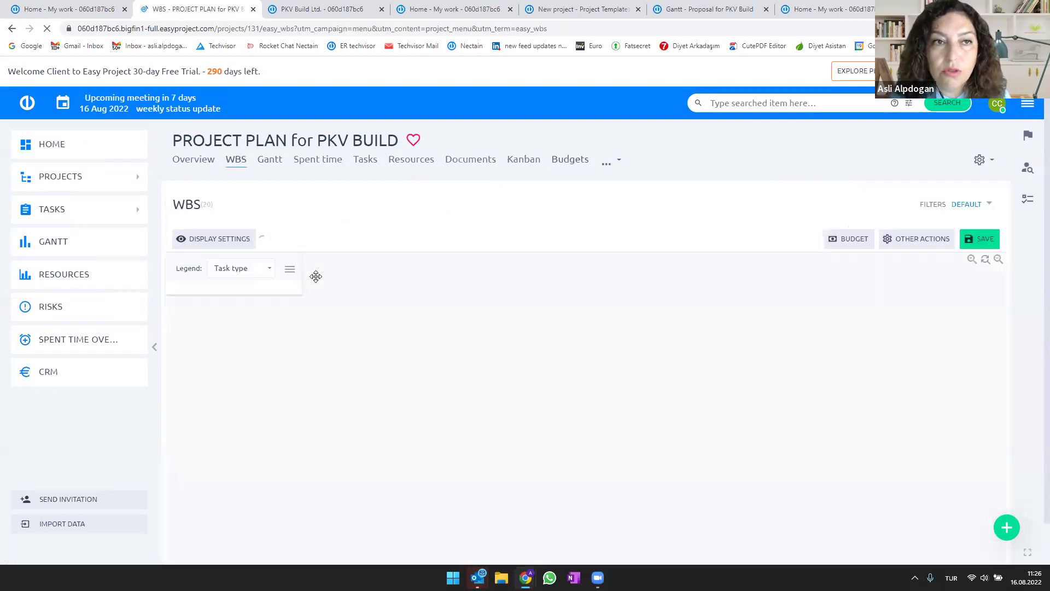
scroll(834, 208, "down", 3)
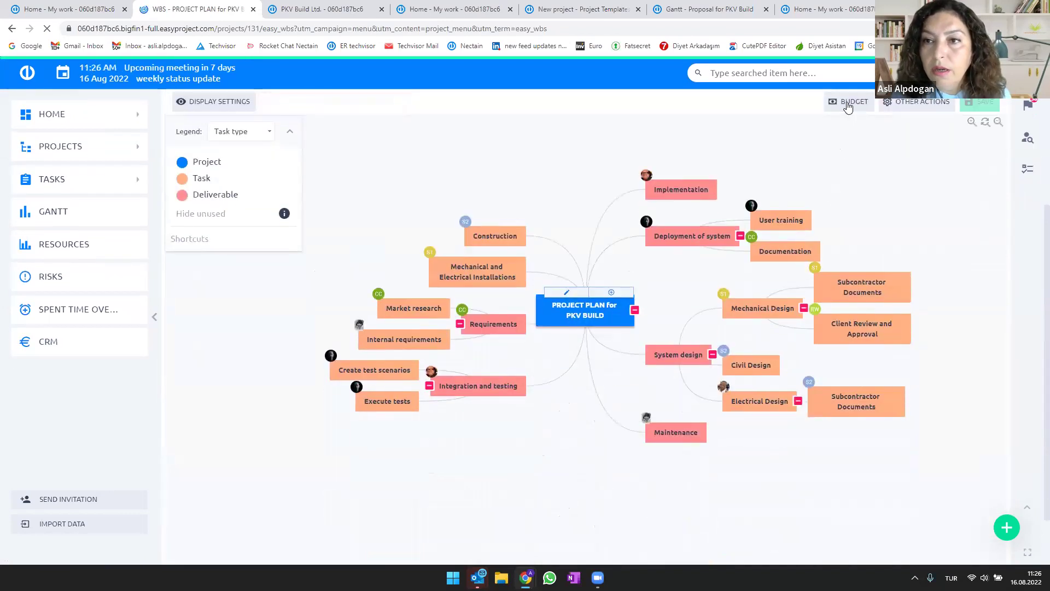
left_click(848, 104)
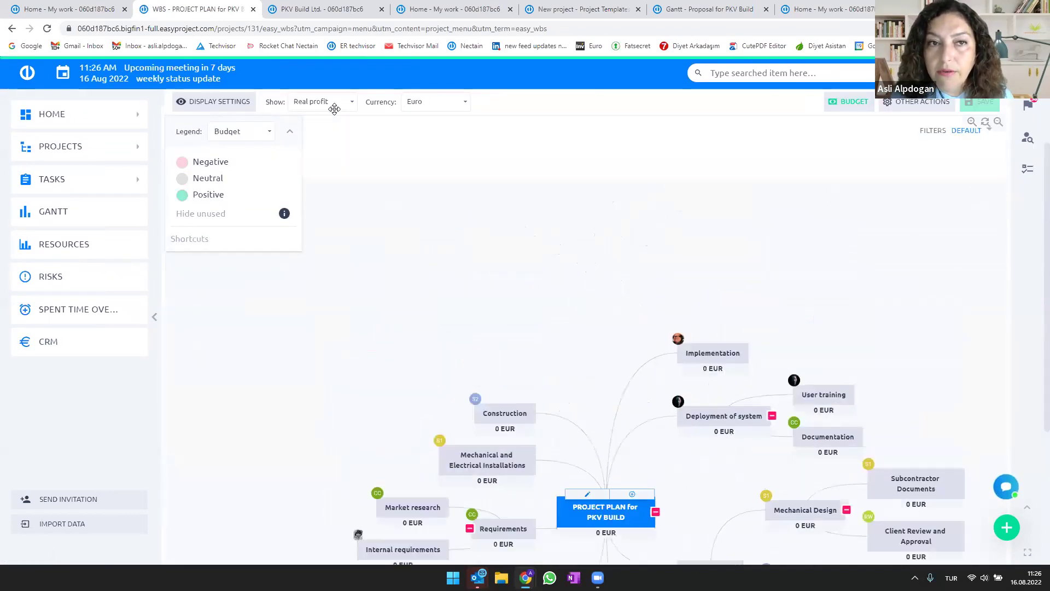
scroll(334, 109, "up", 2)
left_click(320, 167)
left_click(317, 189)
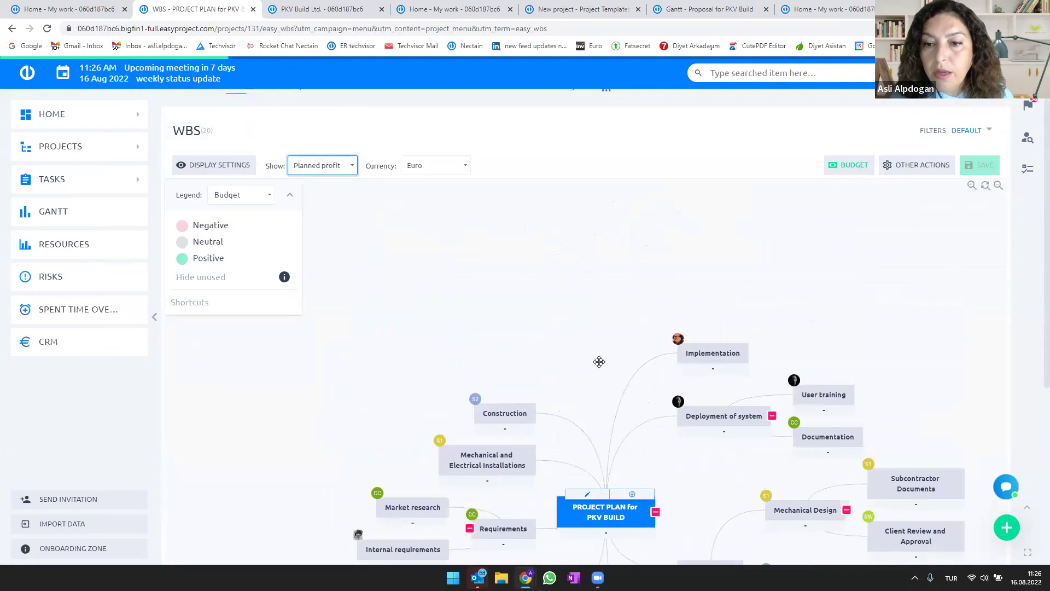
scroll(599, 362, "down", 5)
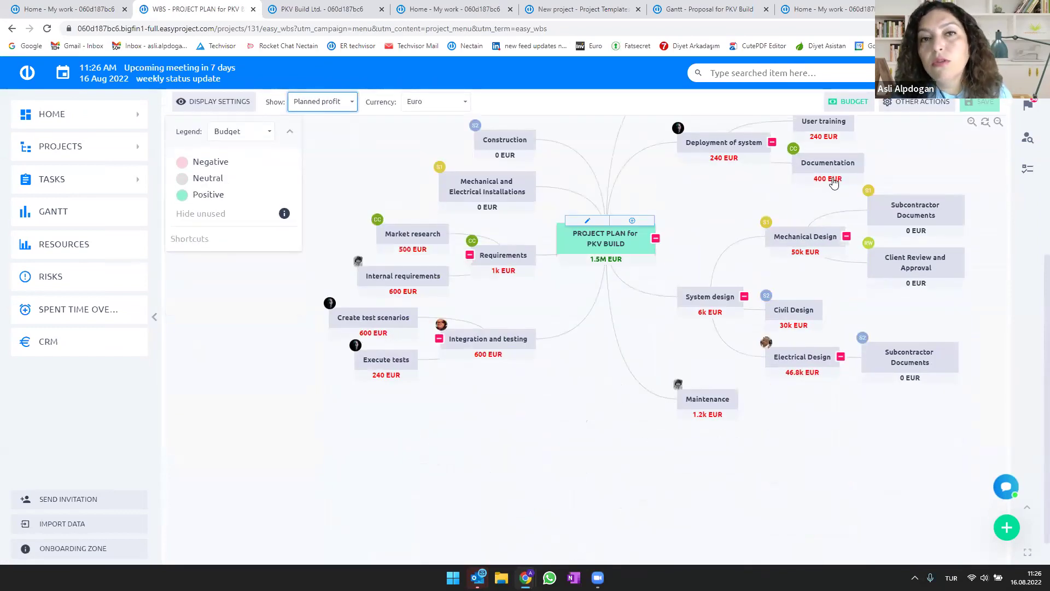
scroll(750, 232, "up", 5)
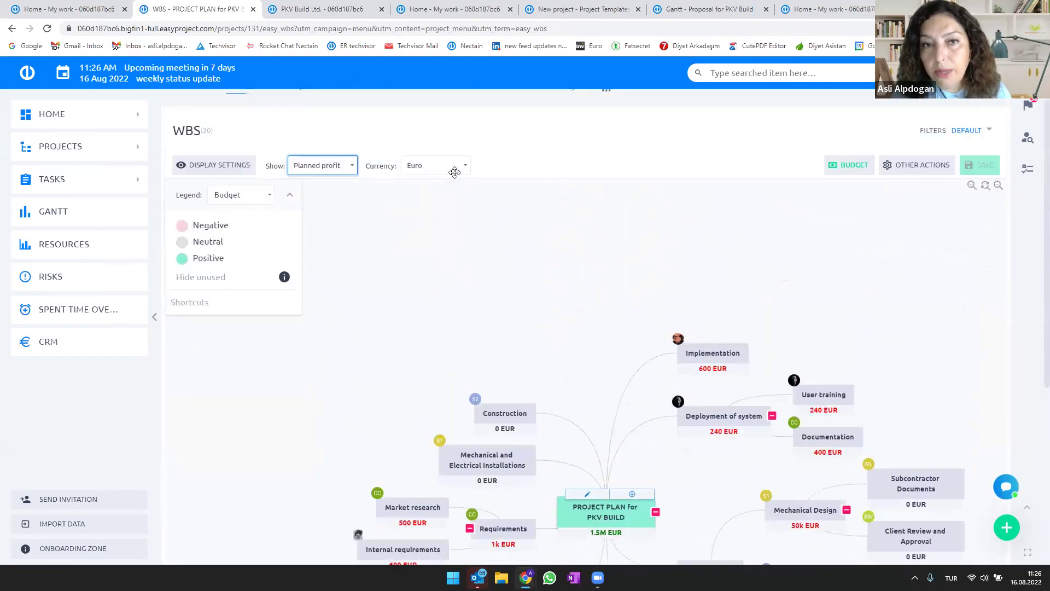
scroll(465, 172, "up", 2)
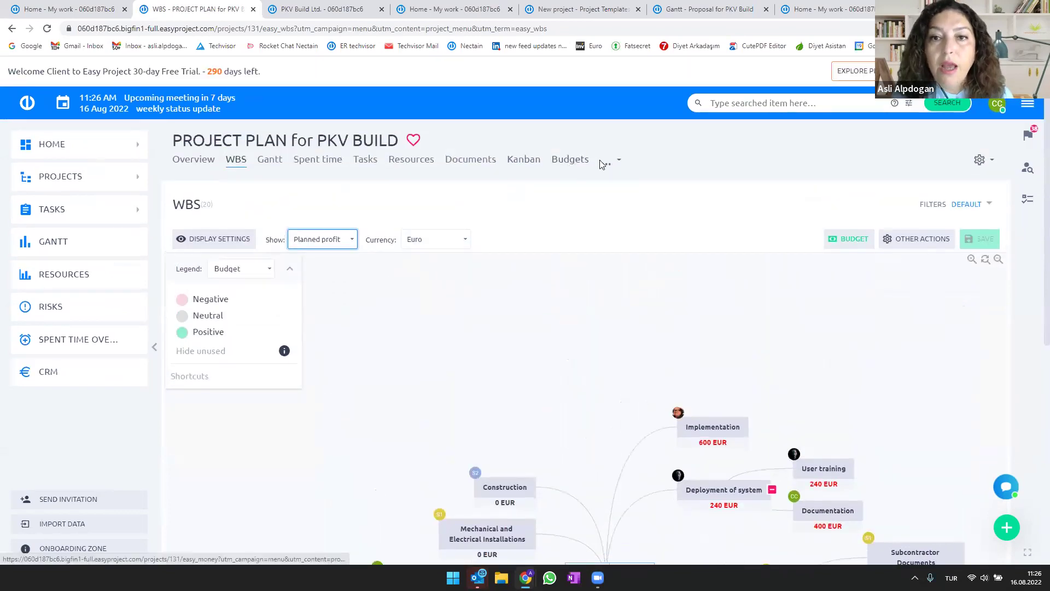
Step: Open the project plan's resource management chart and review the workload of subcontractors, teams and individual assignees
left_click(403, 164)
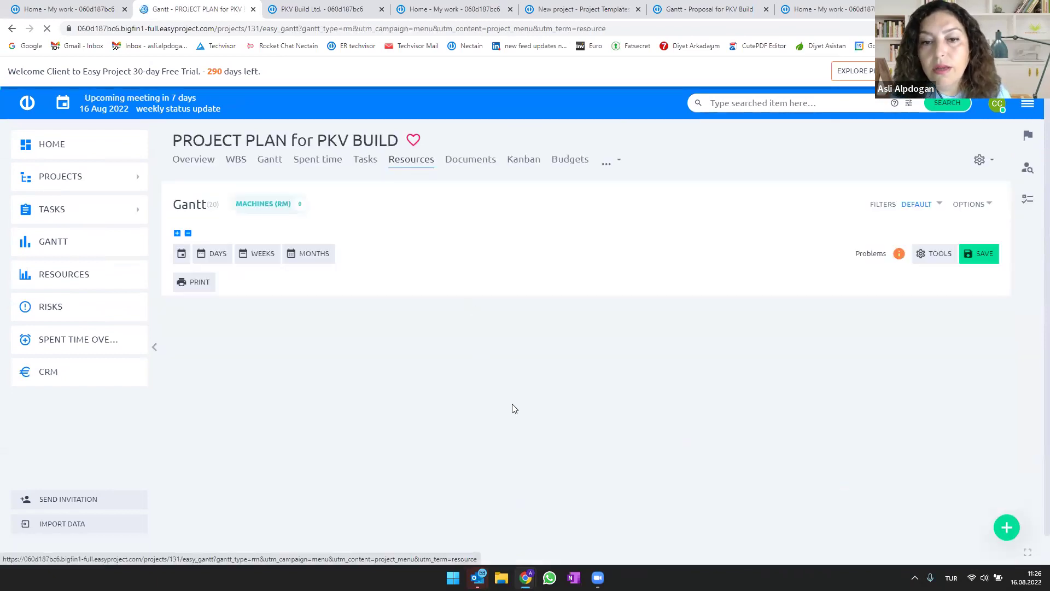
scroll(394, 381, "down", 1)
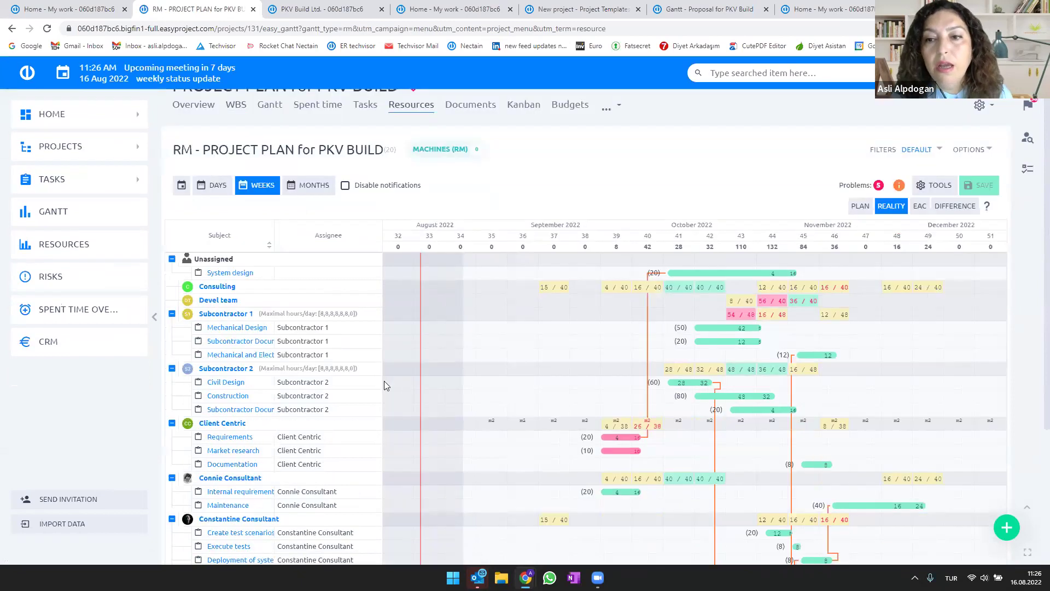
scroll(268, 306, "down", 2)
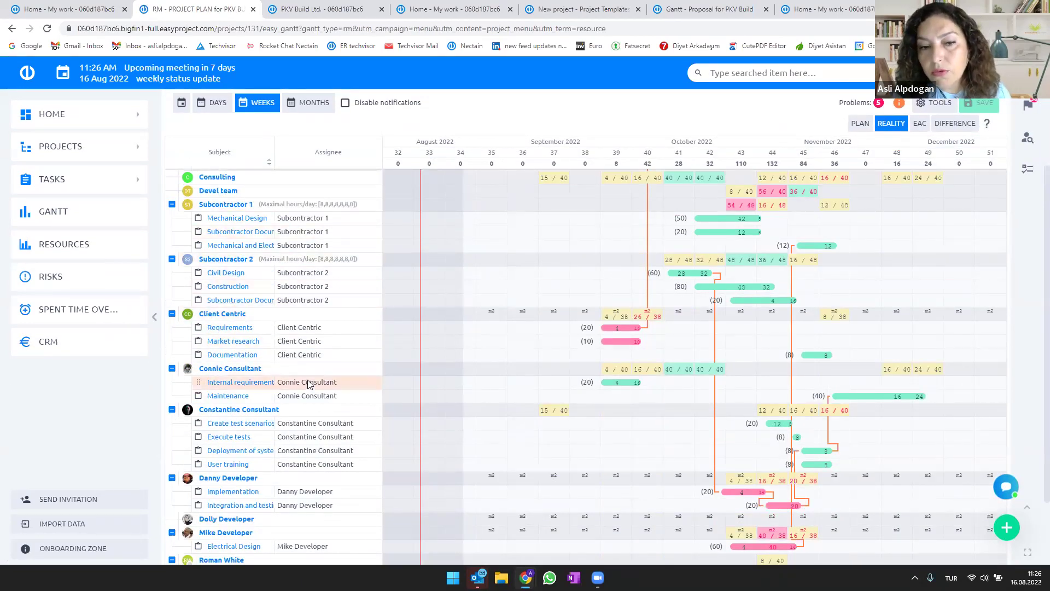
scroll(308, 380, "down", 3)
scroll(307, 379, "up", 5)
scroll(307, 381, "up", 1)
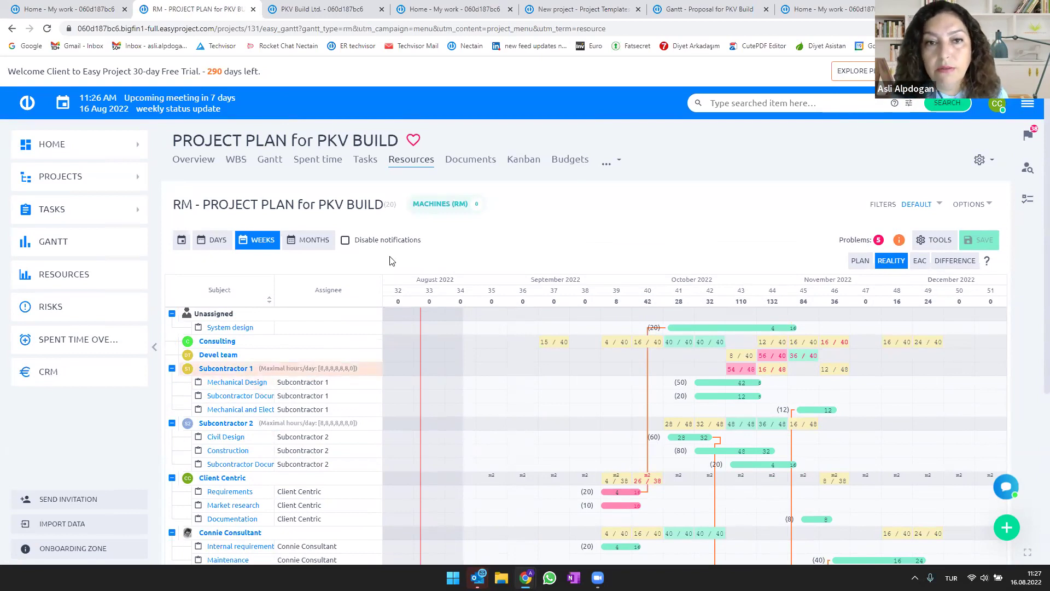
Step: Open the project plan's risk register, view the list of newly identified risks and close it
mouse_move(609, 165)
left_click(548, 182)
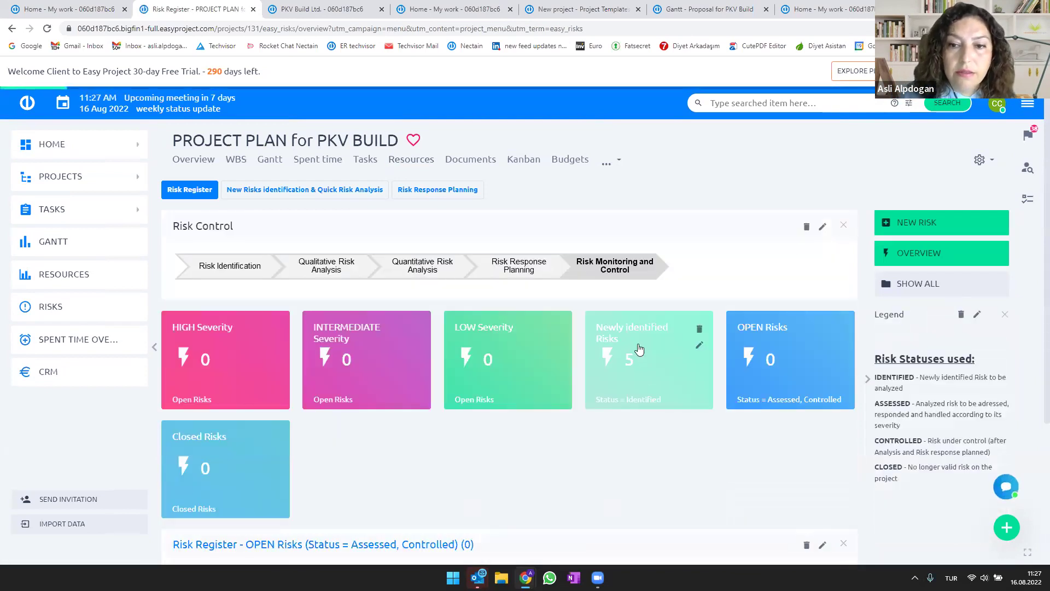
left_click(639, 349)
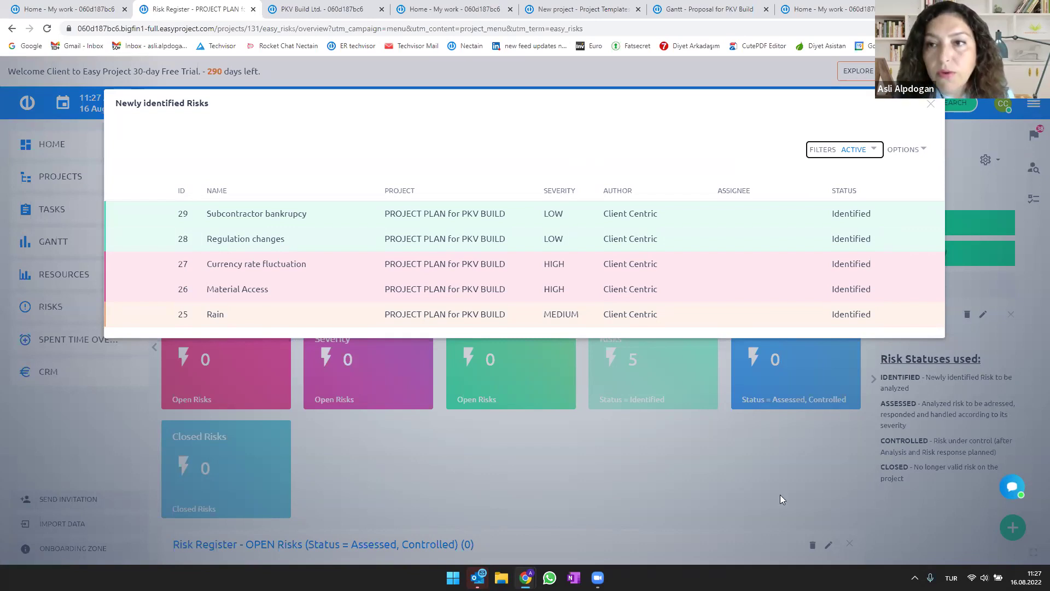
left_click_drag(862, 106, 777, 107)
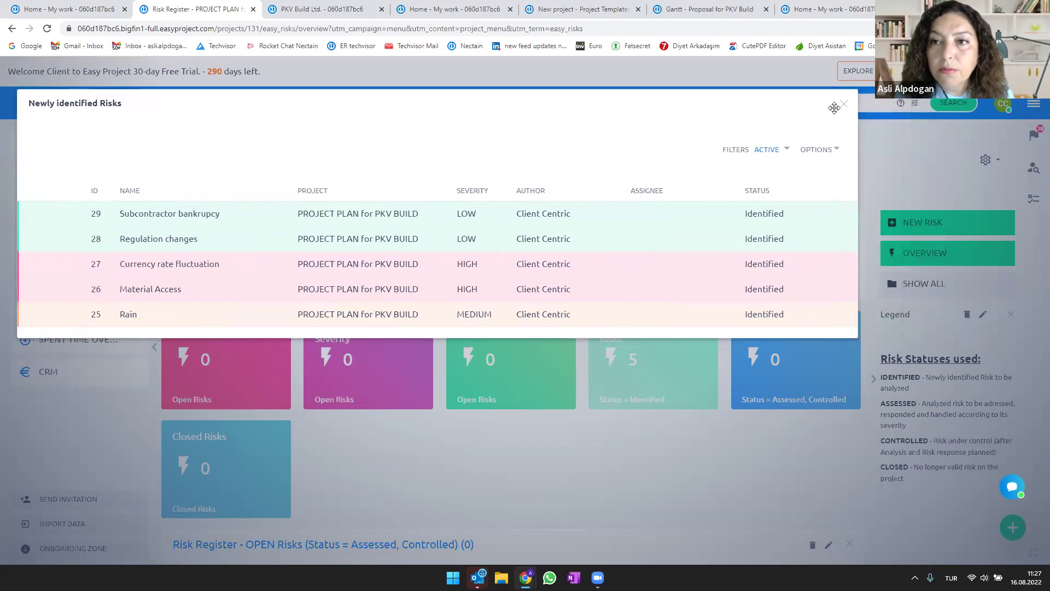
left_click(844, 105)
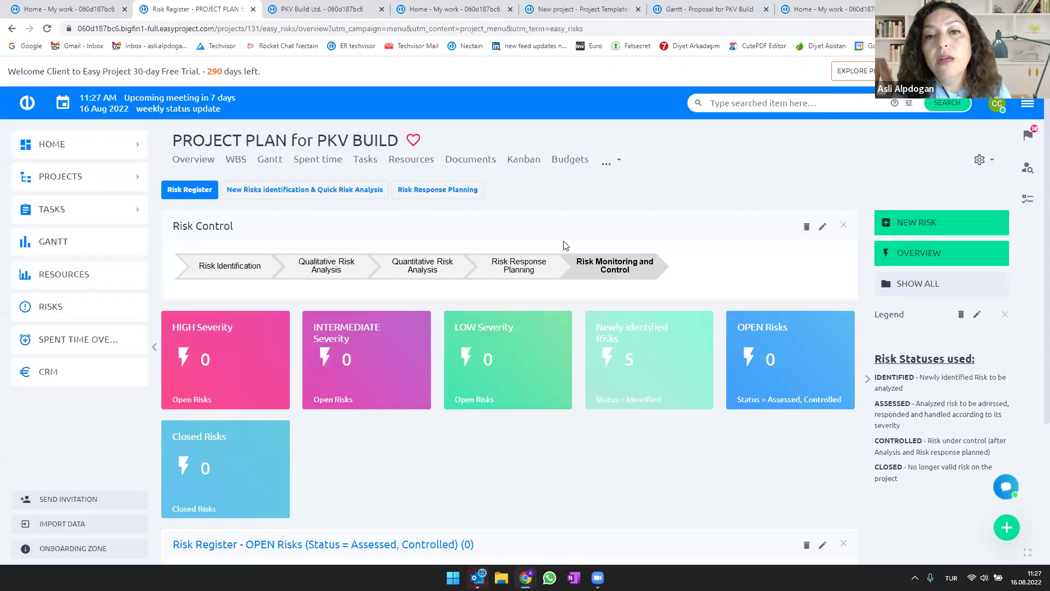
Step: Look over the sales activities on the PKV Build Ltd. account and return to the project's risk register
left_click(311, 9)
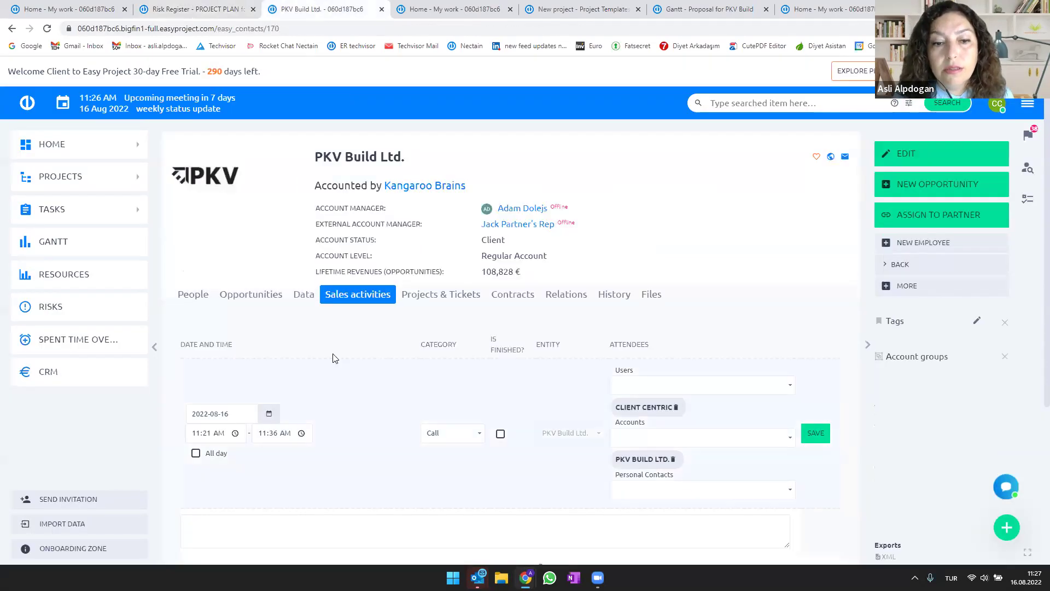
scroll(393, 355, "down", 2)
scroll(383, 436, "down", 2)
scroll(383, 436, "up", 2)
left_click(176, 9)
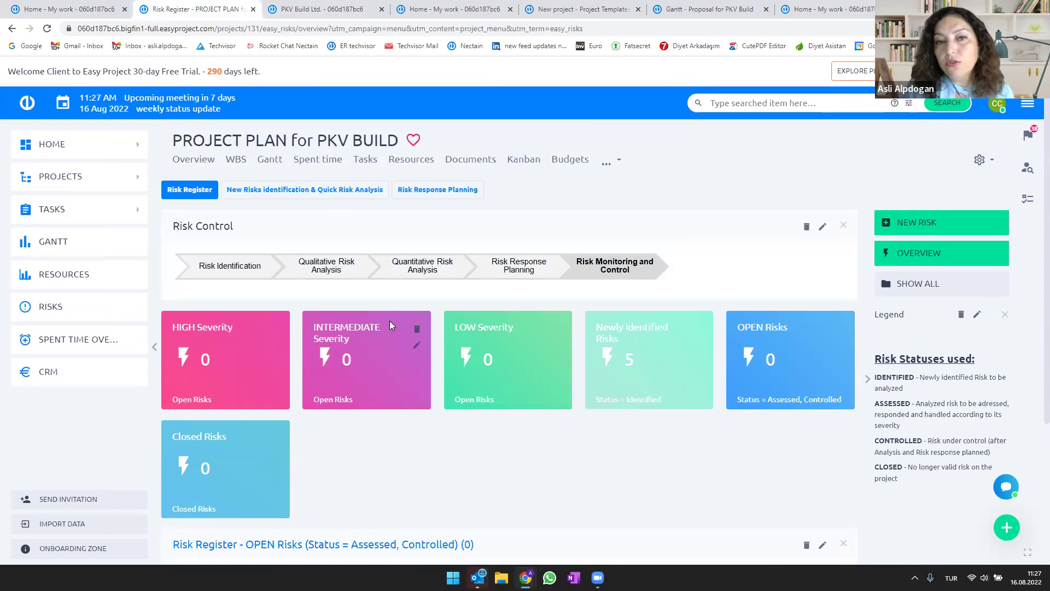
Step: From the project plan's Gantt, add the comment "Boiler bu,lding needs to be moveds to wwest" to the Client Review and Approval task
left_click(263, 163)
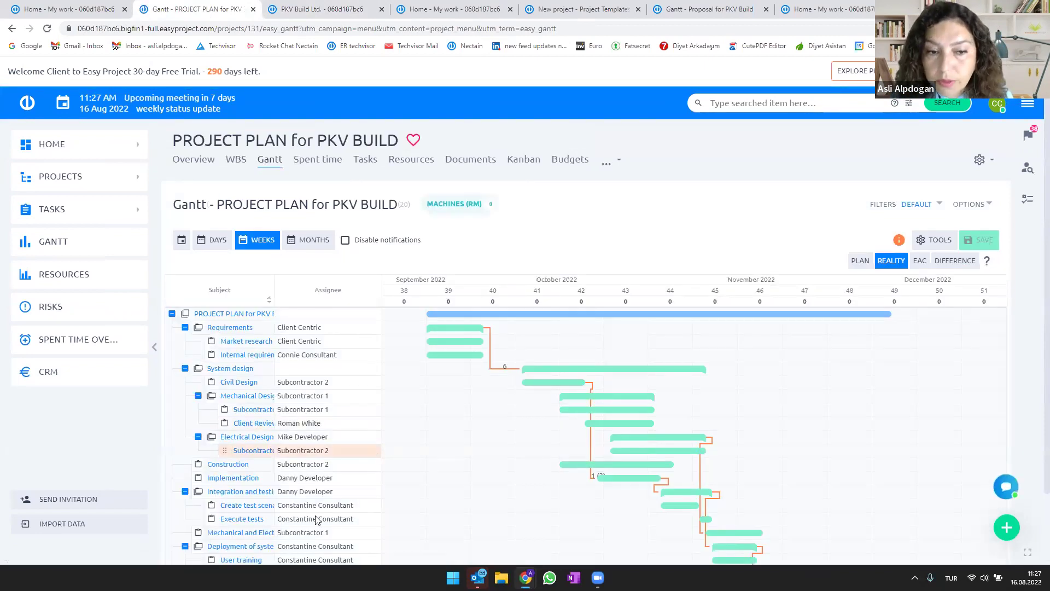
scroll(269, 480, "down", 1)
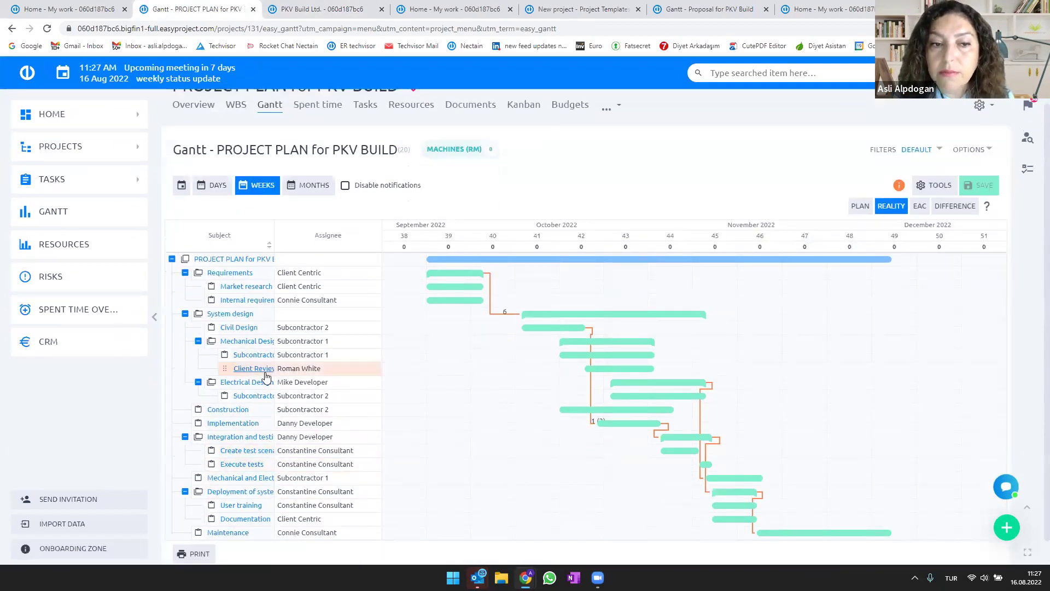
left_click(261, 373)
scroll(359, 422, "down", 3)
left_click(340, 355)
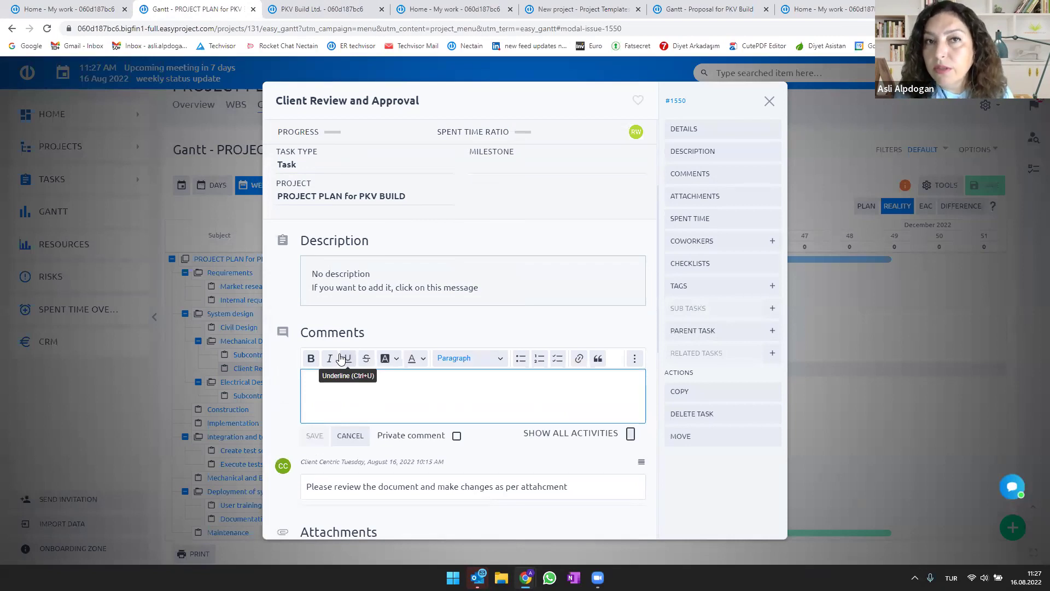
type("Boiler bu,ld")
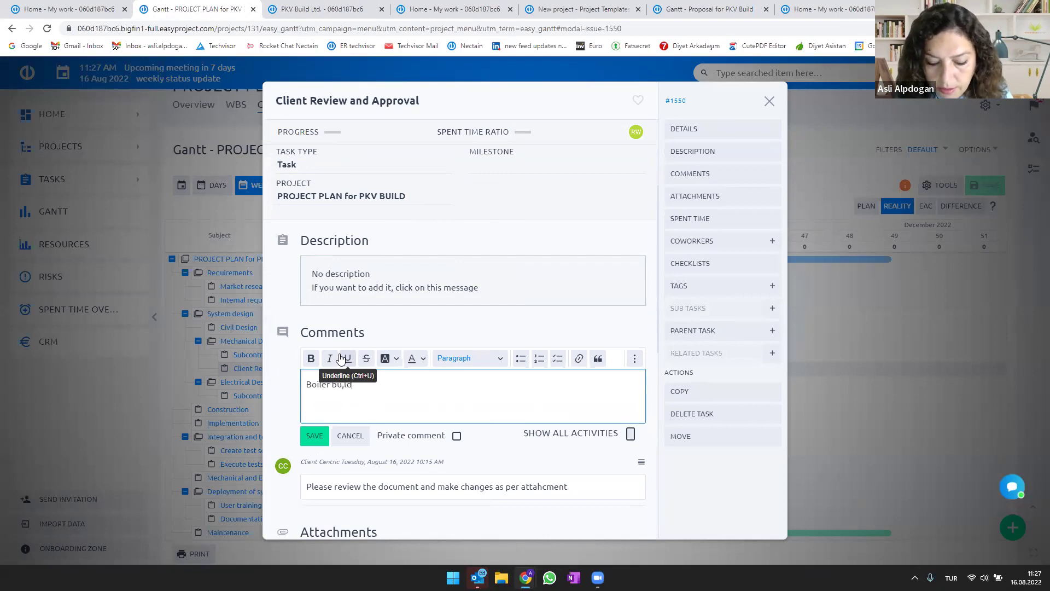
type("ing needs to be moveds")
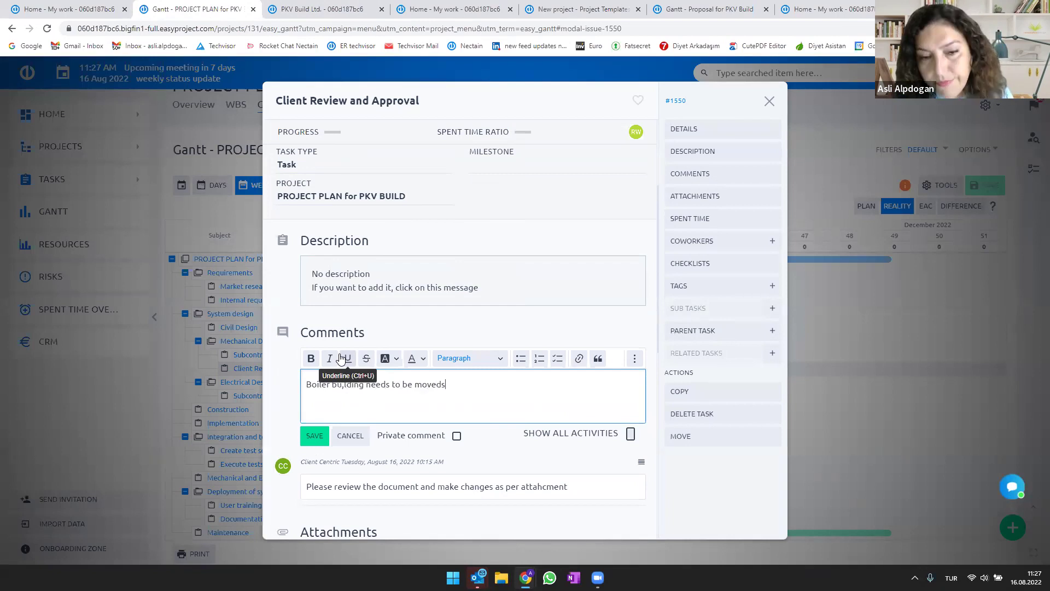
type(" to renew")
left_click(322, 436)
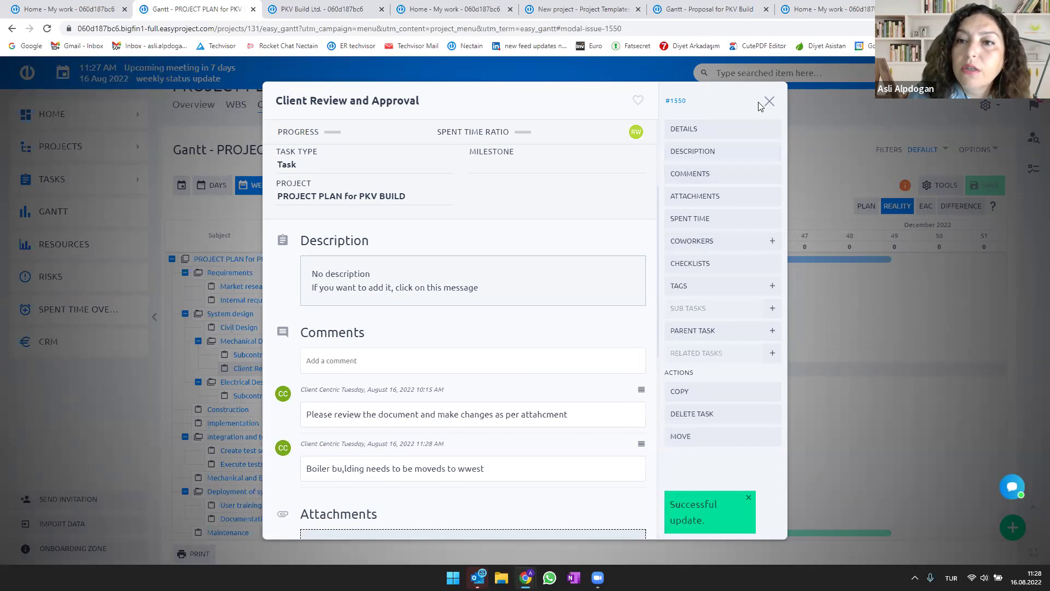
key("Escape")
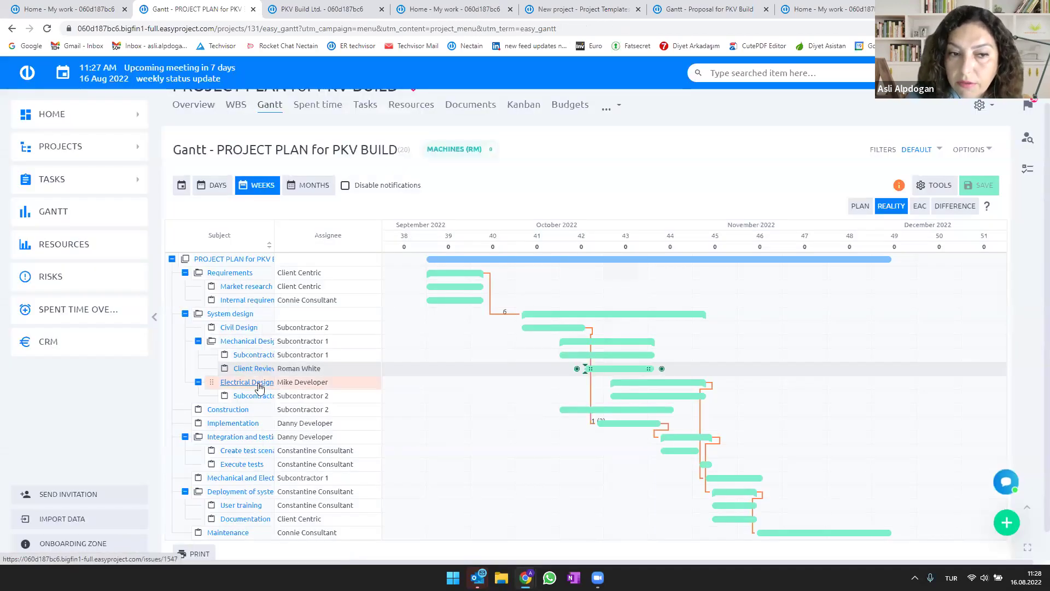
Step: In the other browser window, change the trial's role and dashboard to Client using the onboarding guide
mouse_move(526, 578)
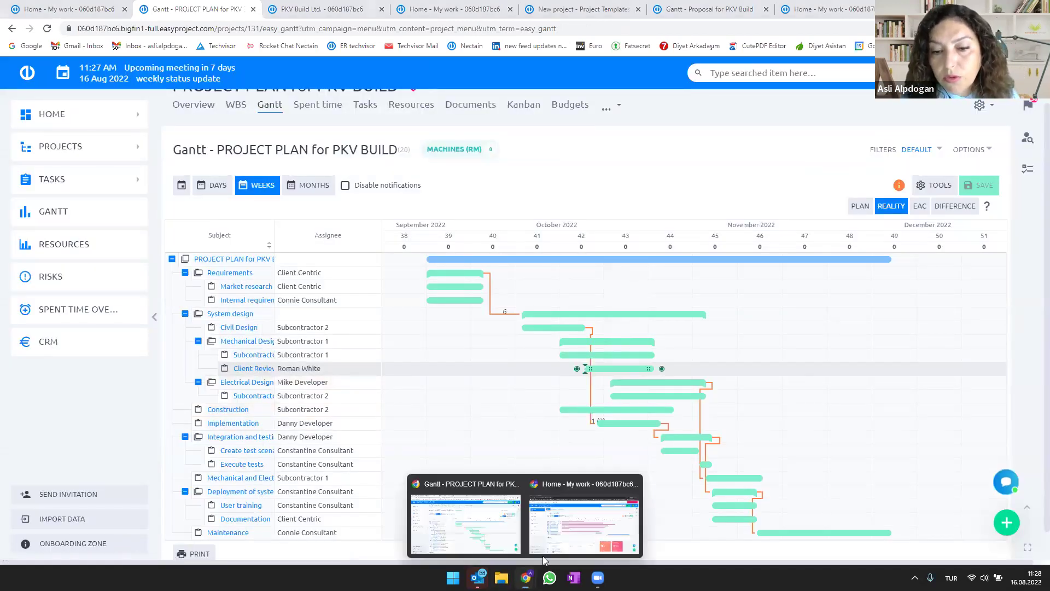
left_click(584, 491)
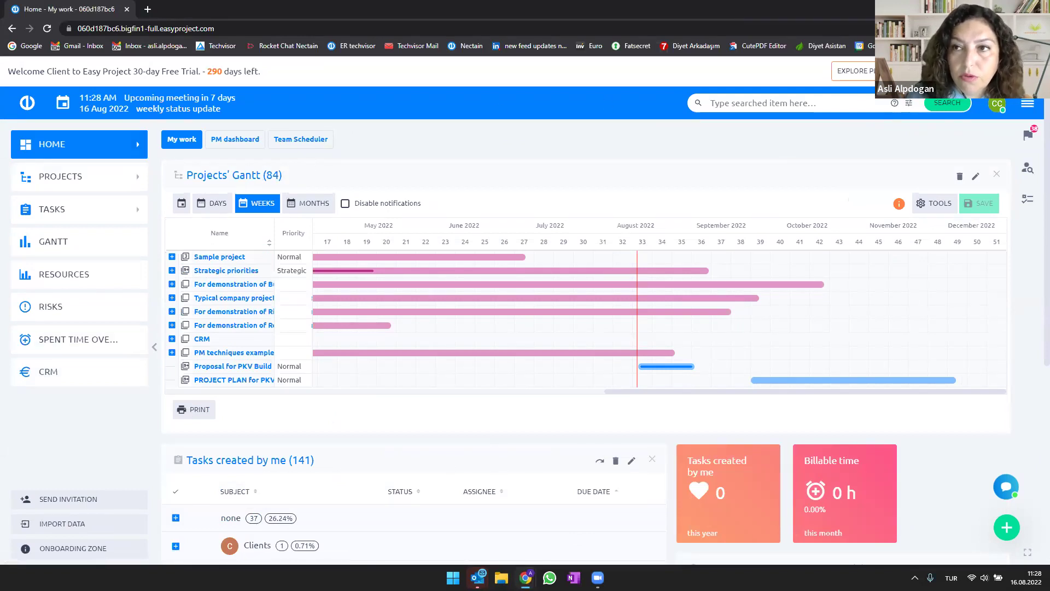
left_click(852, 71)
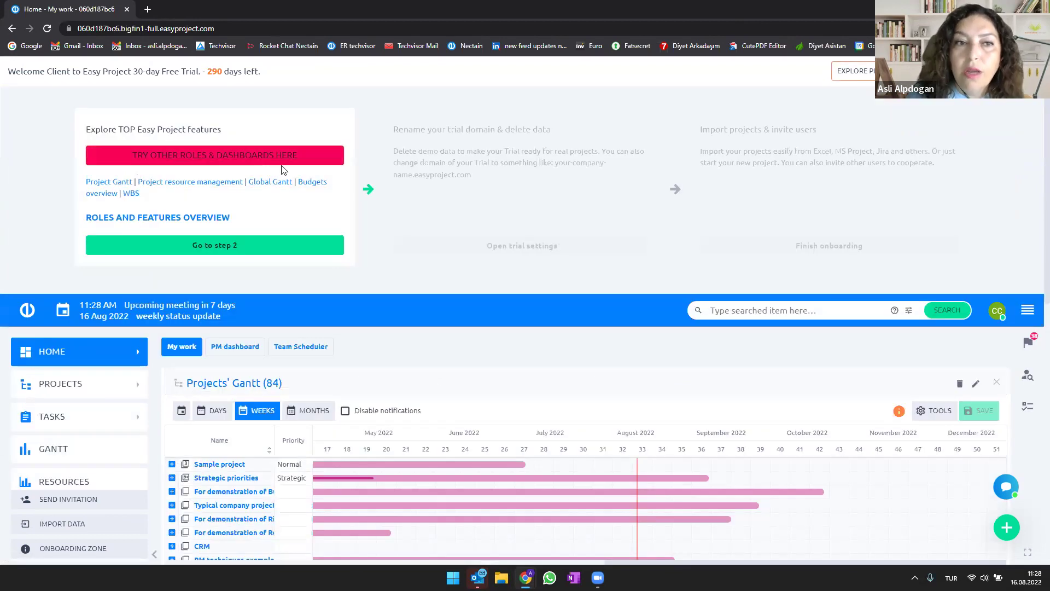
left_click(229, 164)
left_click(475, 335)
left_click(514, 370)
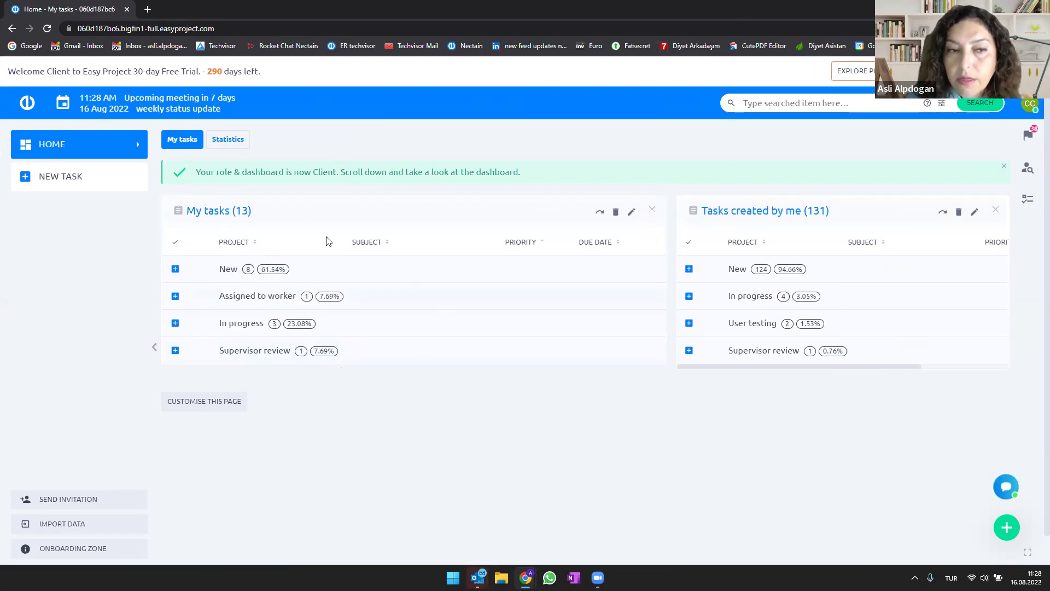
Step: View the client dashboard's task statistics and return to the window with the project plan's Gantt
left_click(228, 141)
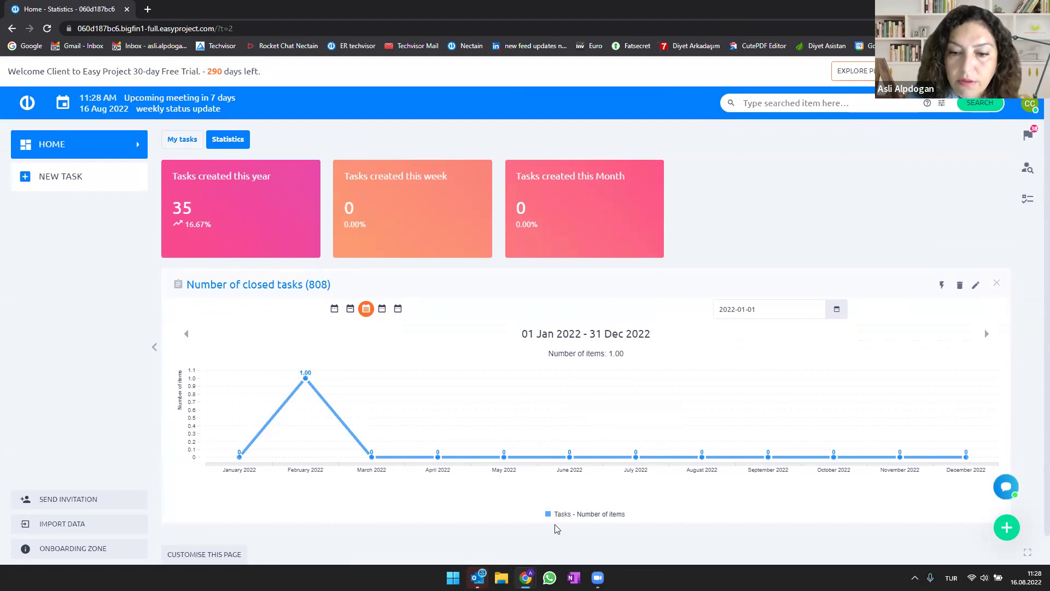
mouse_move(525, 578)
left_click(457, 483)
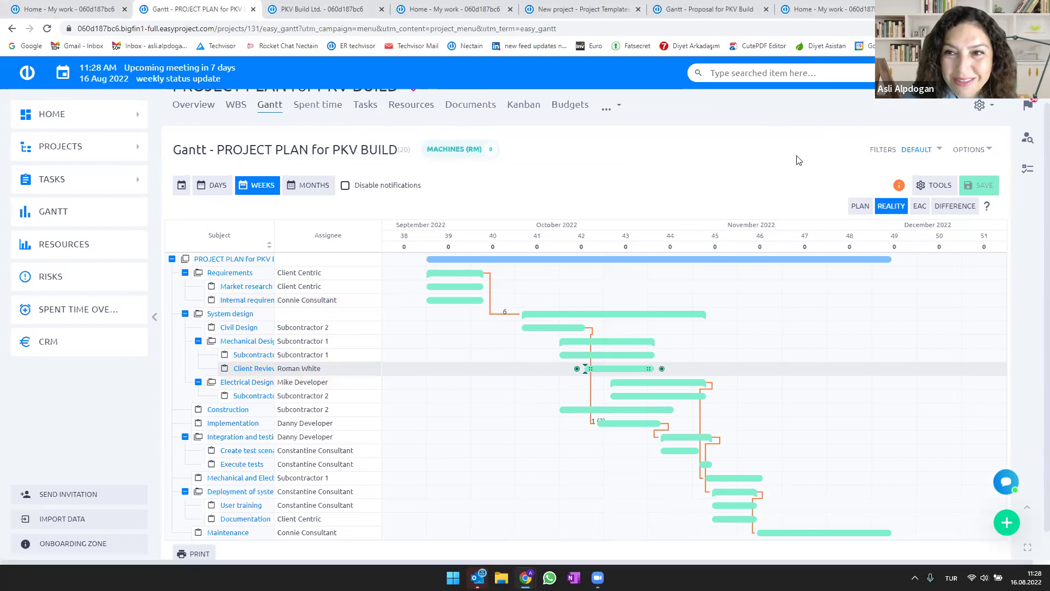
Step: Look over the project plan's Gantt and go to the PKV Build Ltd. account
scroll(310, 458, "down", 1)
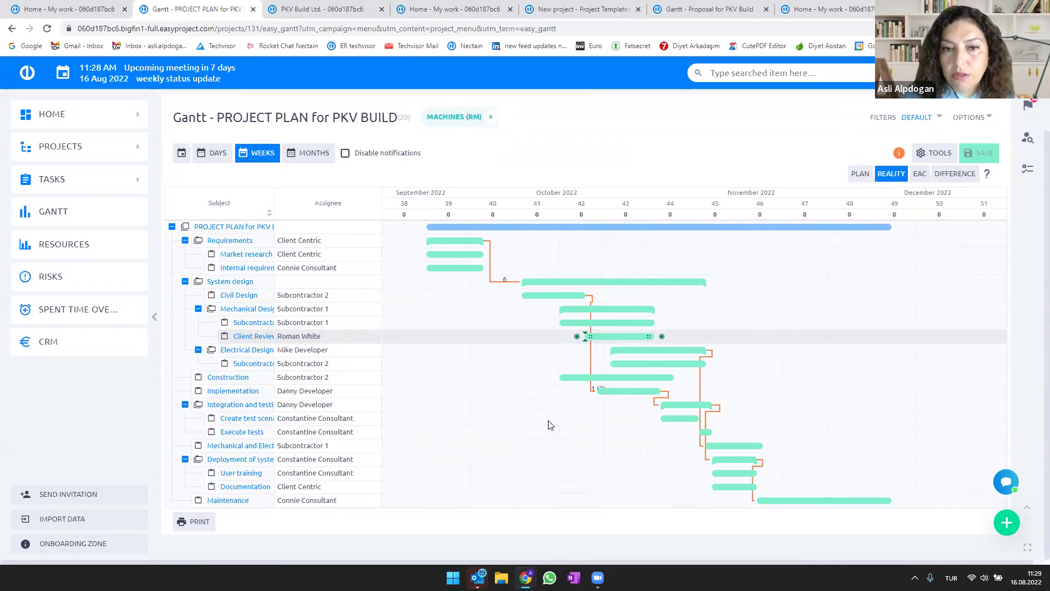
scroll(544, 422, "up", 2)
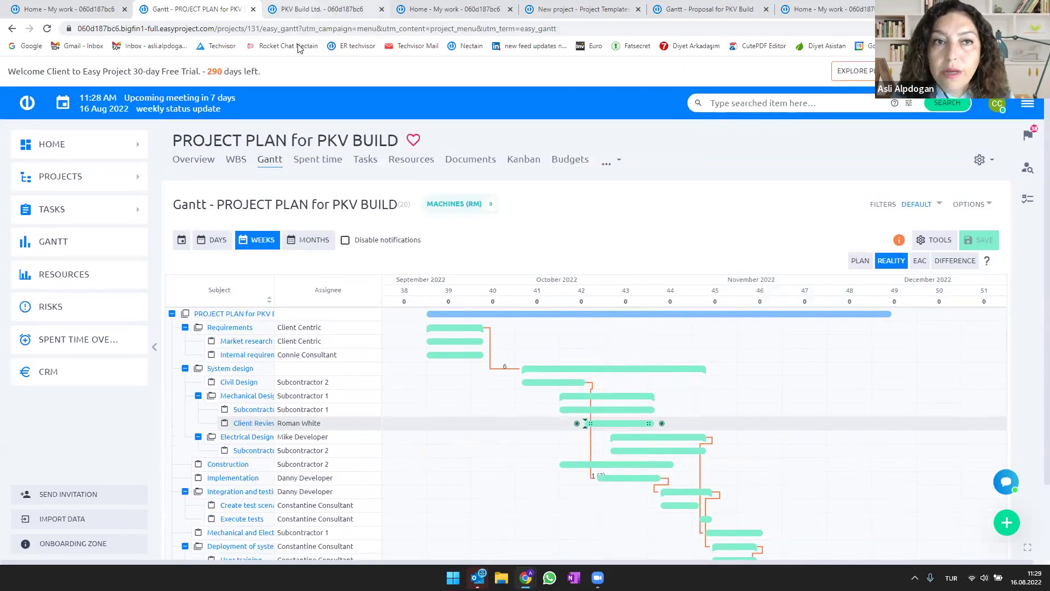
left_click(321, 10)
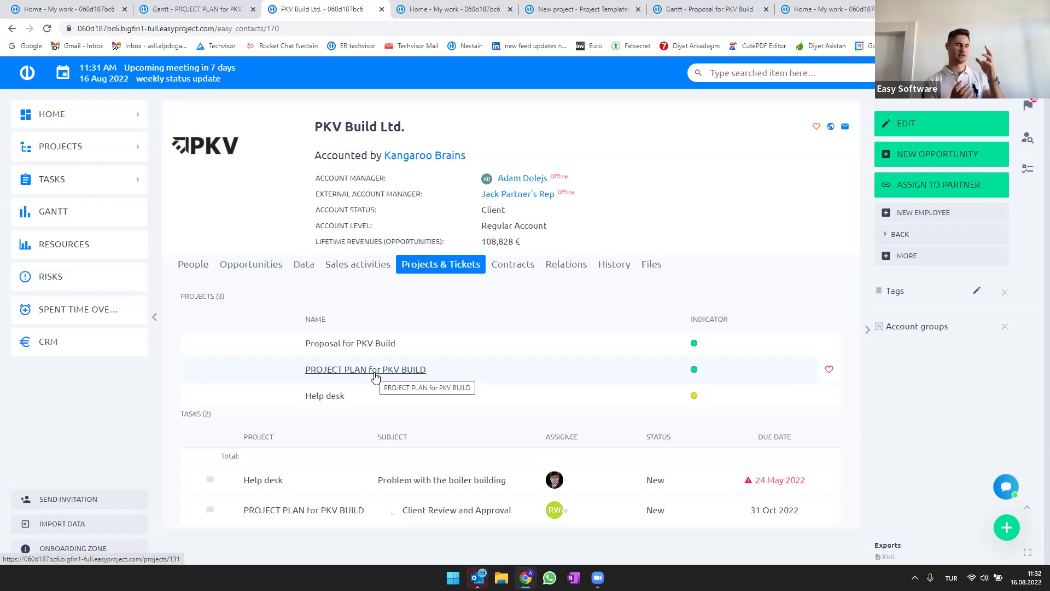
Step: Open PROJECT PLAN for PKV BUILD from the account's projects and look over its Gantt
left_click(375, 377)
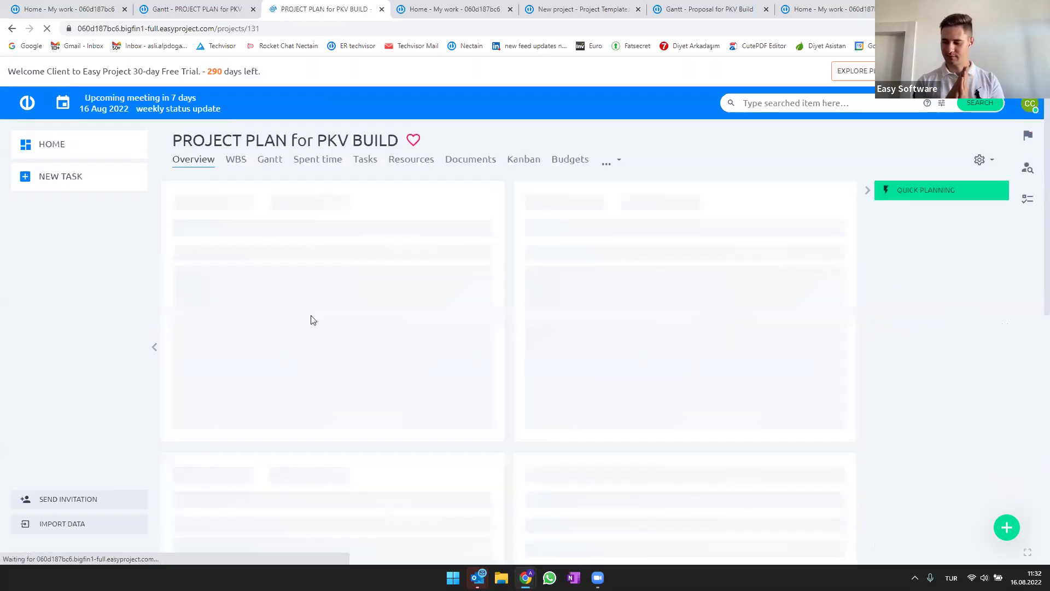
left_click(264, 165)
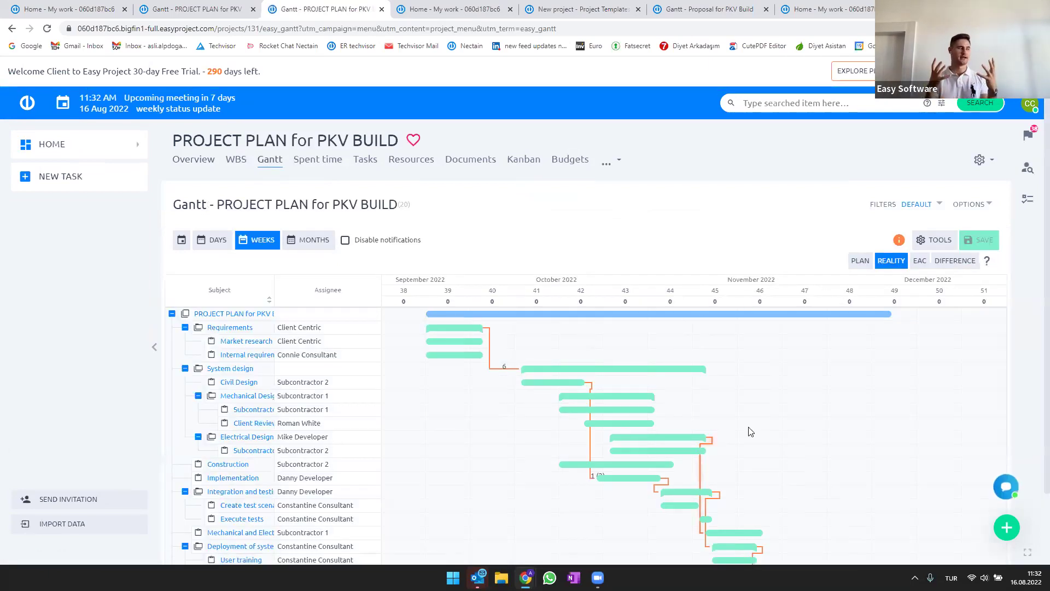
scroll(751, 432, "down", 1)
scroll(750, 432, "down", 1)
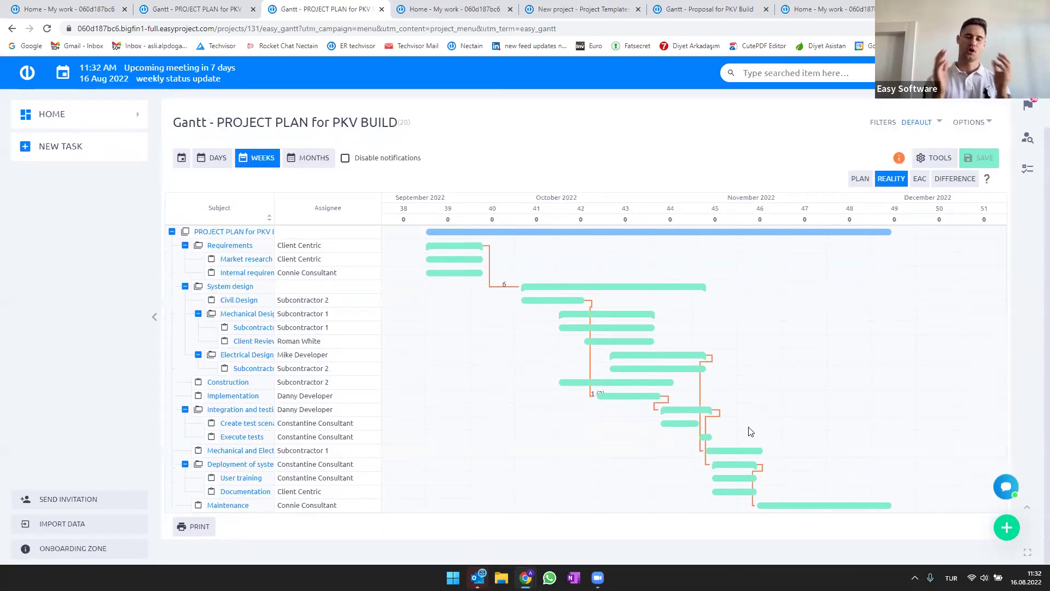
scroll(307, 364, "up", 1)
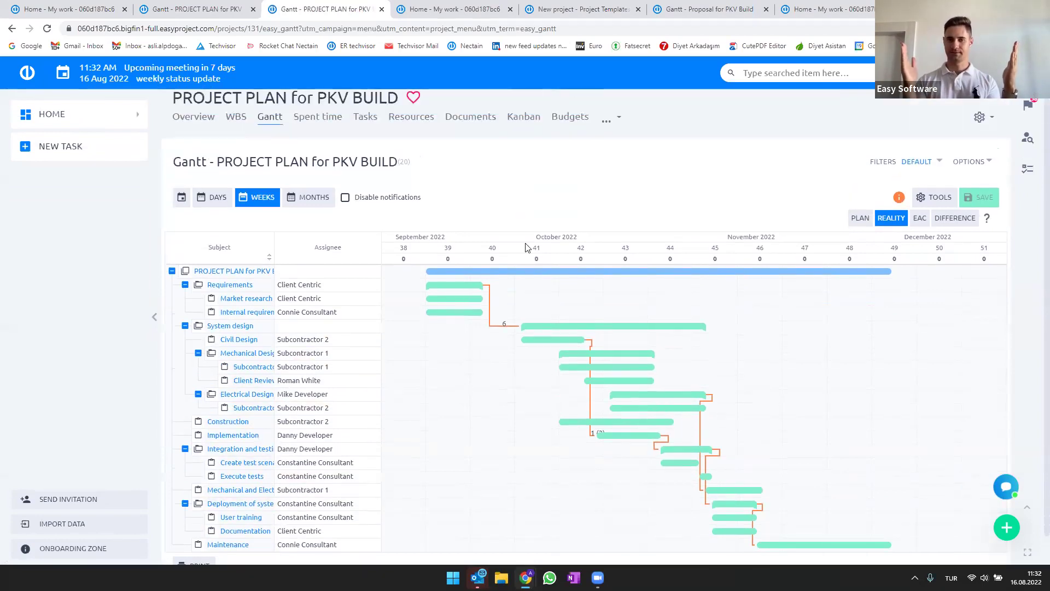
Step: View the project plan's stakeholders and open the linked PKV Build Ltd. account from there
left_click(617, 138)
left_click(585, 174)
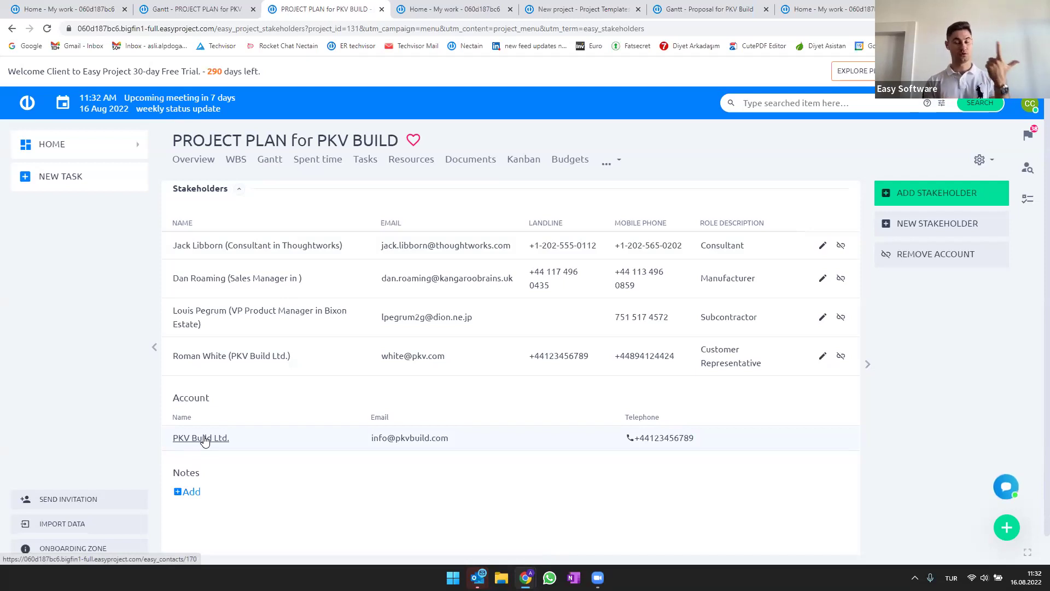
left_click(203, 438)
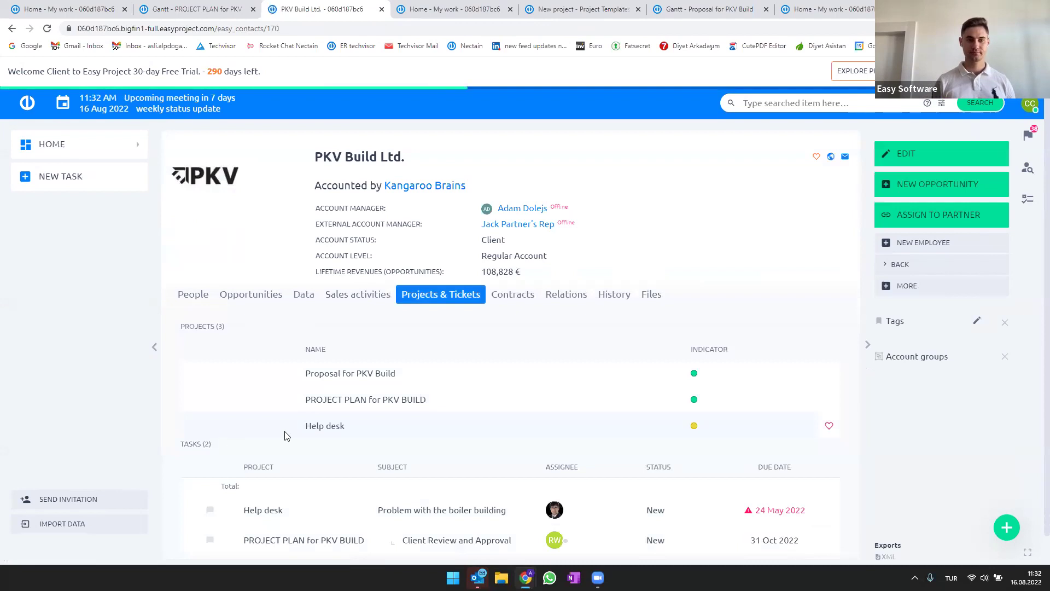
Step: Open the account's Client Review and Approval task, examine its comments, budget and linked account, and return to the PKV Build Ltd. account
left_click(474, 541)
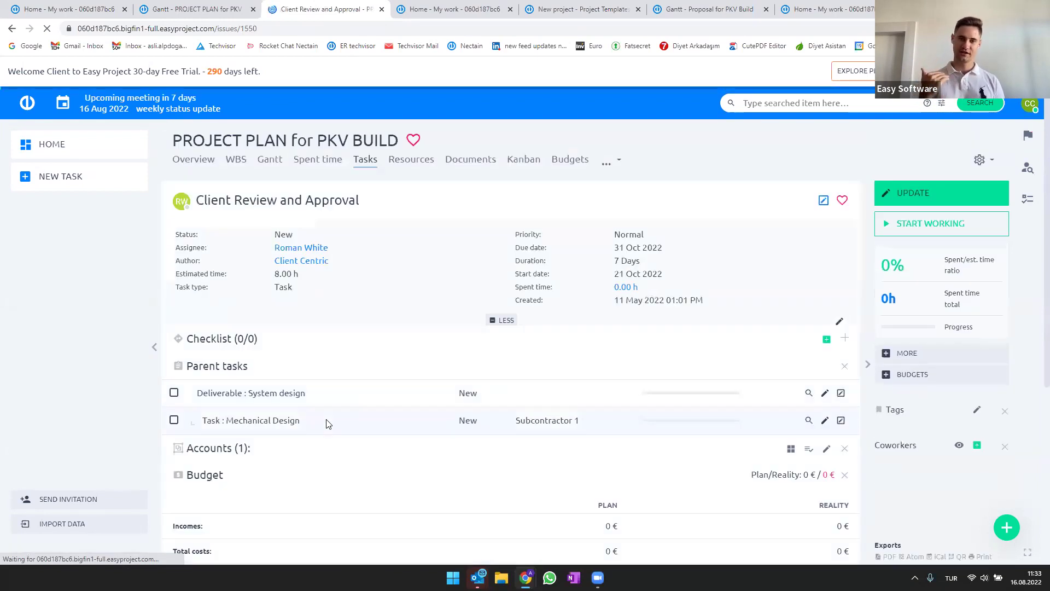
scroll(327, 425, "down", 6)
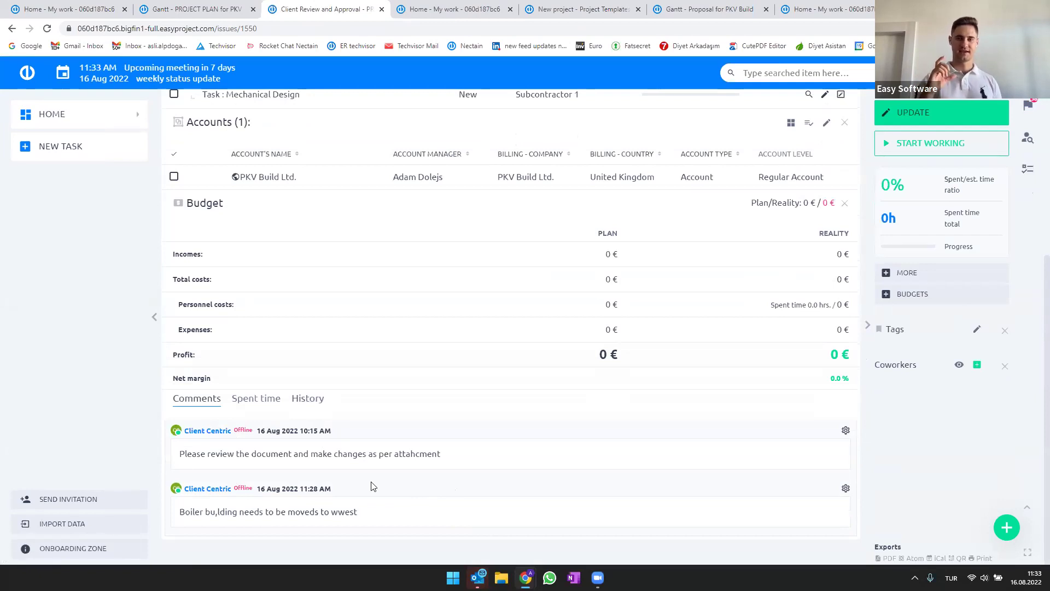
scroll(372, 487, "up", 2)
scroll(371, 486, "down", 1)
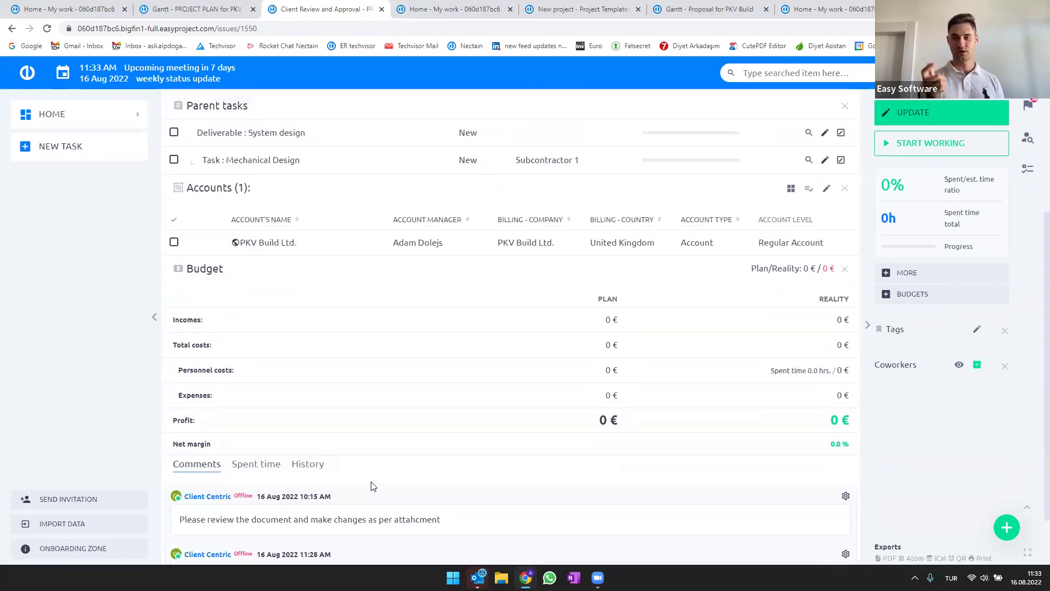
scroll(371, 486, "down", 1)
scroll(268, 356, "up", 2)
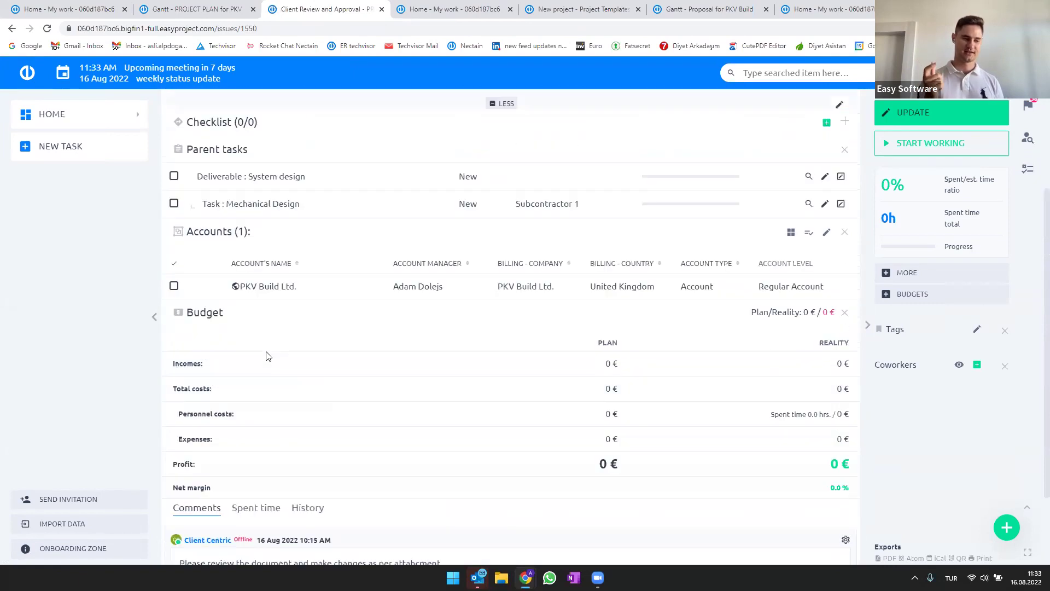
scroll(268, 357, "up", 2)
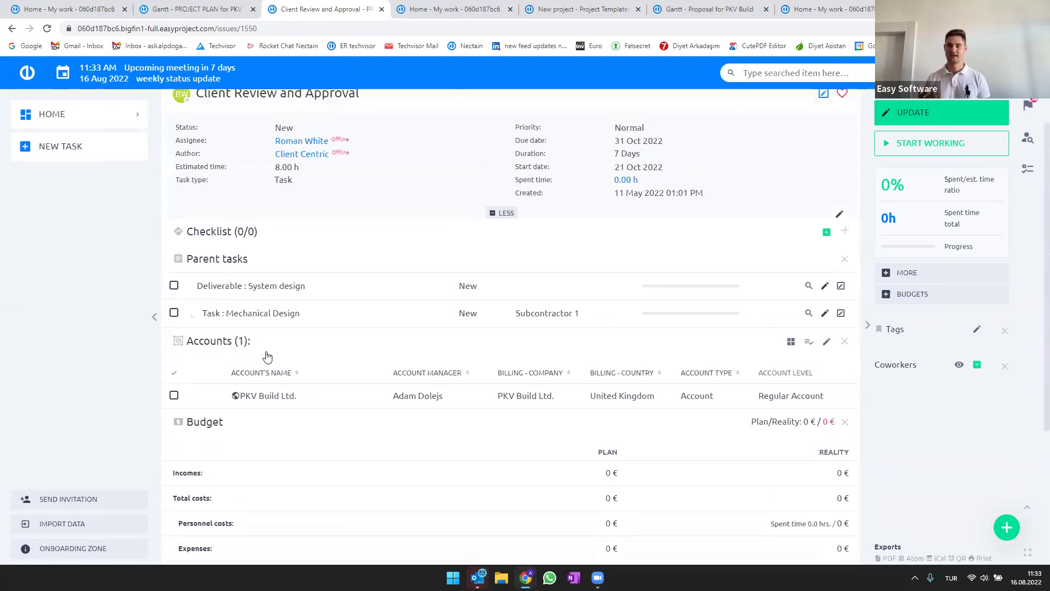
scroll(268, 356, "up", 1)
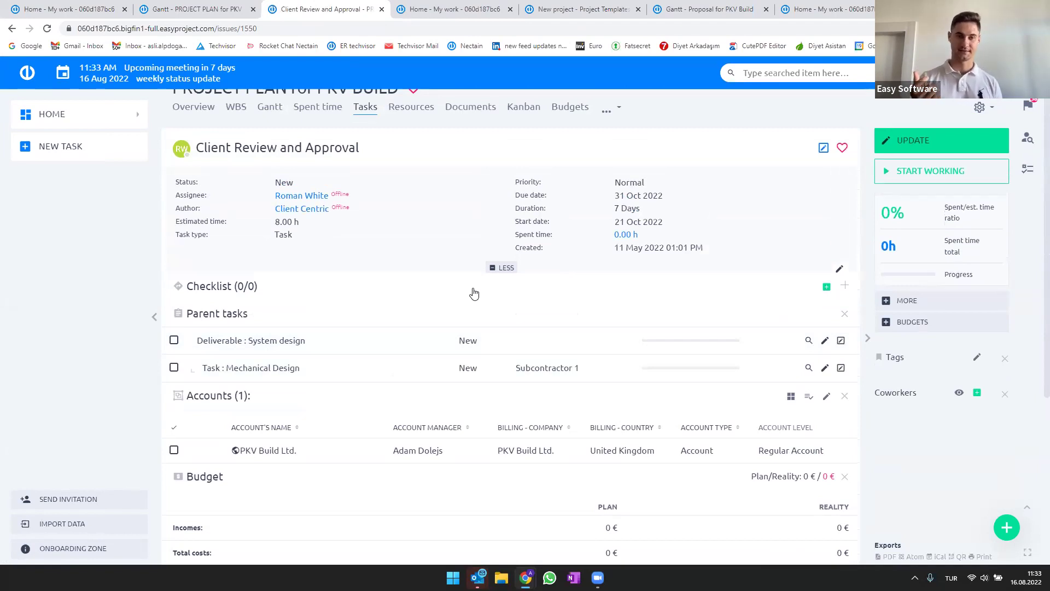
left_click(269, 454)
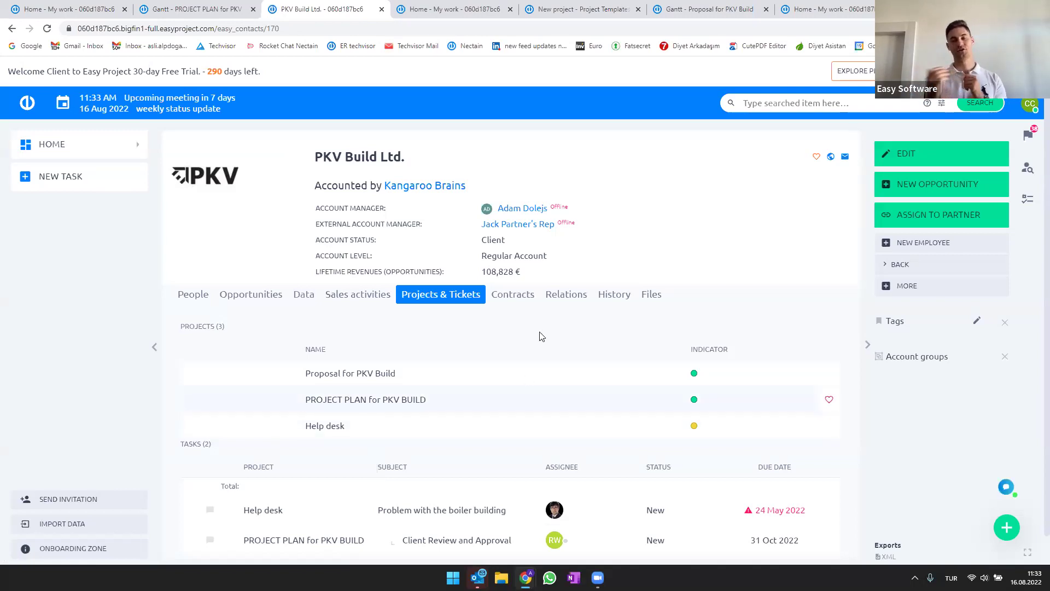
Step: View the account's contracts, inspect the time-based Construction Services contract and return to the account
left_click(517, 296)
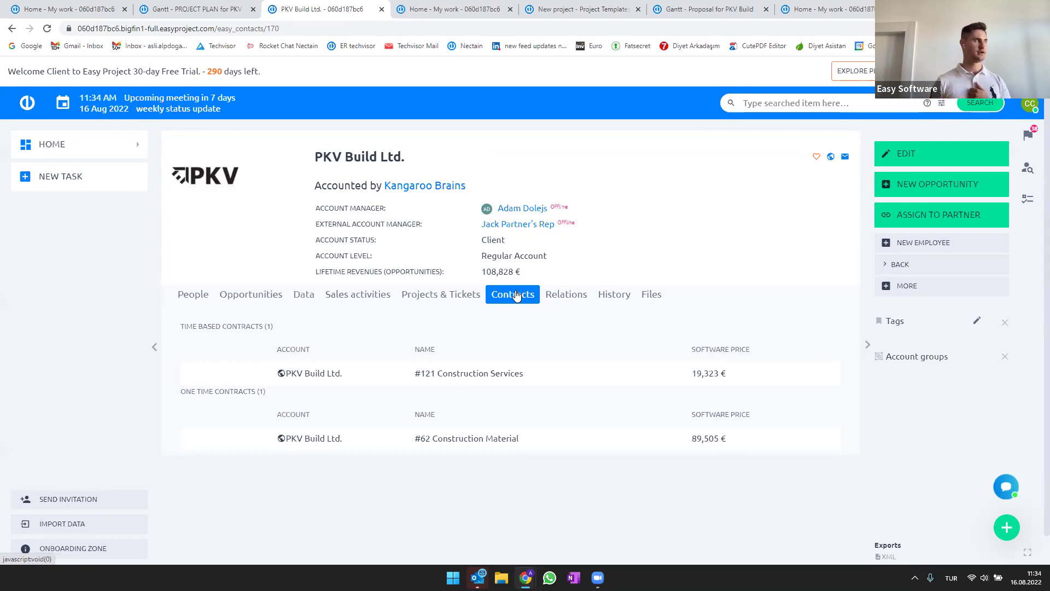
left_click(469, 377)
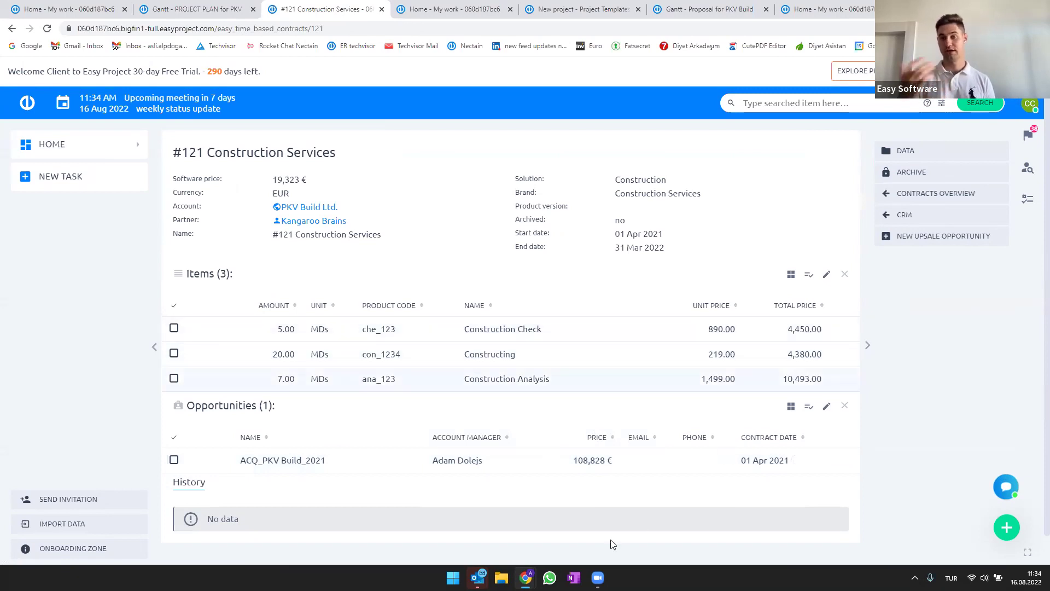
left_click(11, 28)
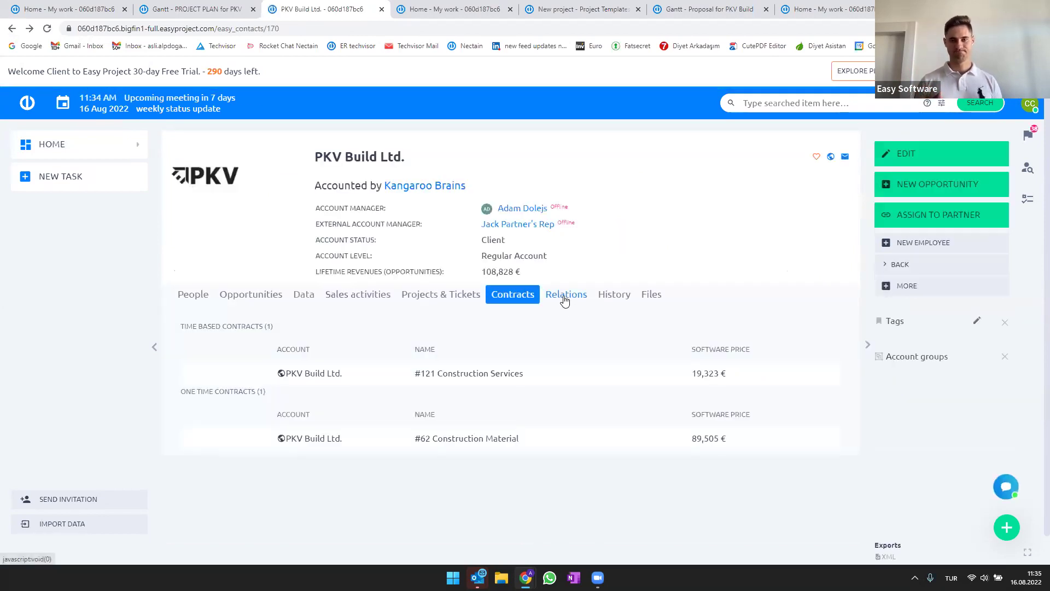
Step: Look through the account's sub accounts and files, and return to its contracts
left_click(566, 301)
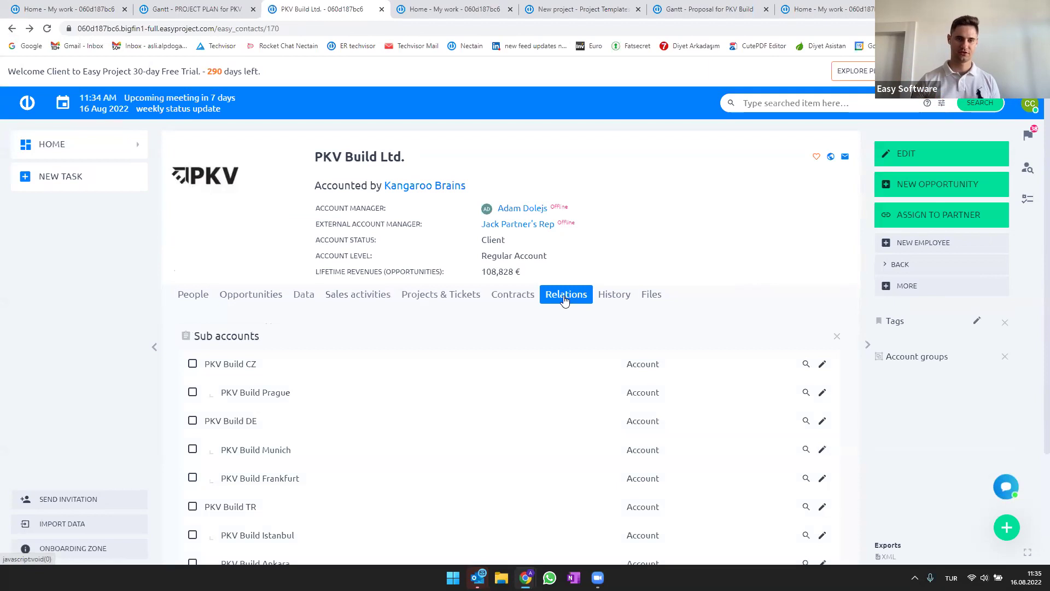
scroll(564, 353, "down", 1)
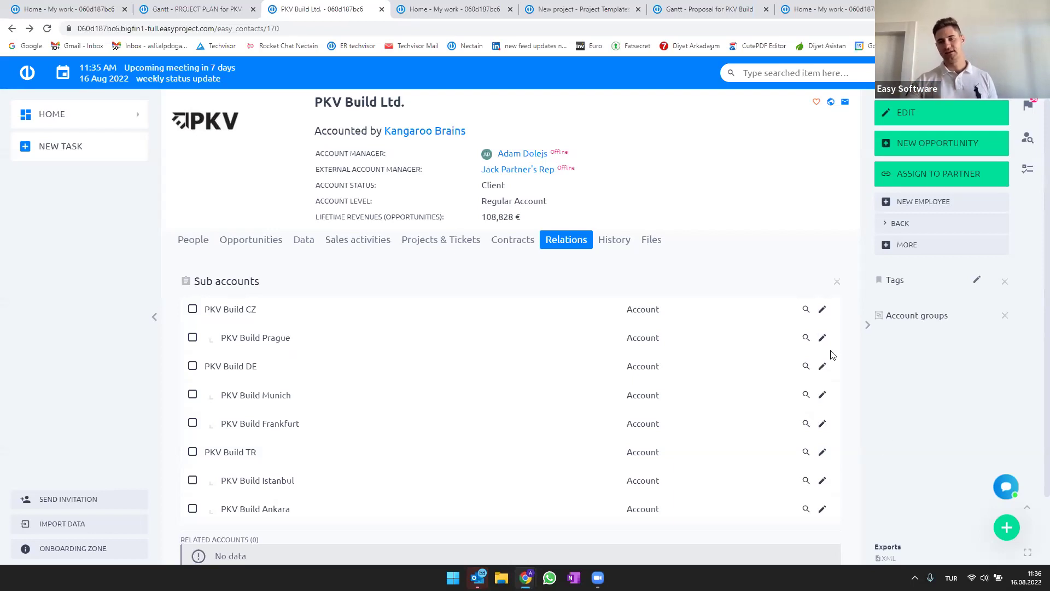
left_click(654, 239)
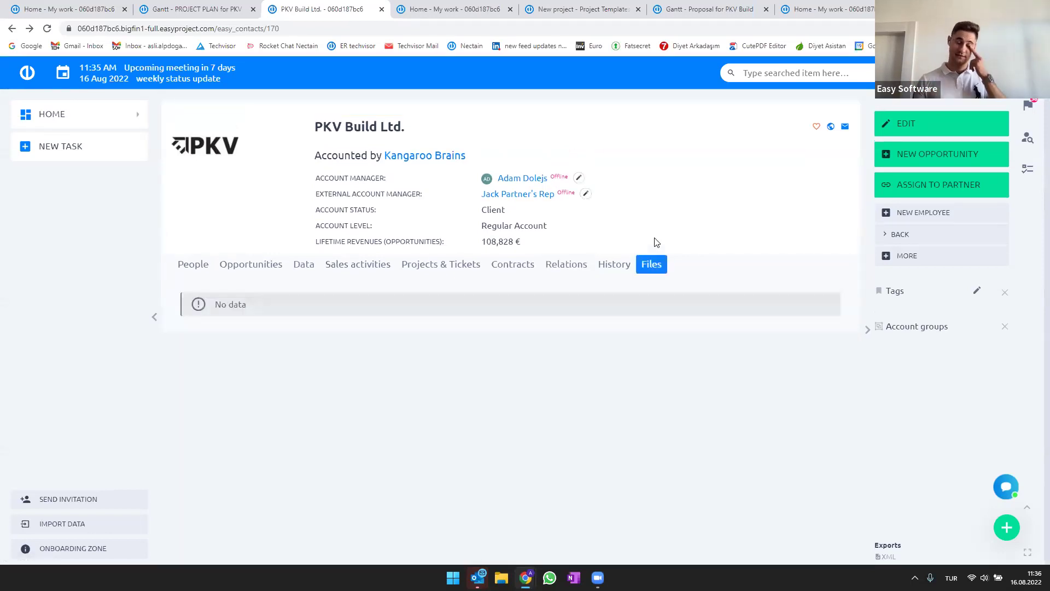
left_click(521, 271)
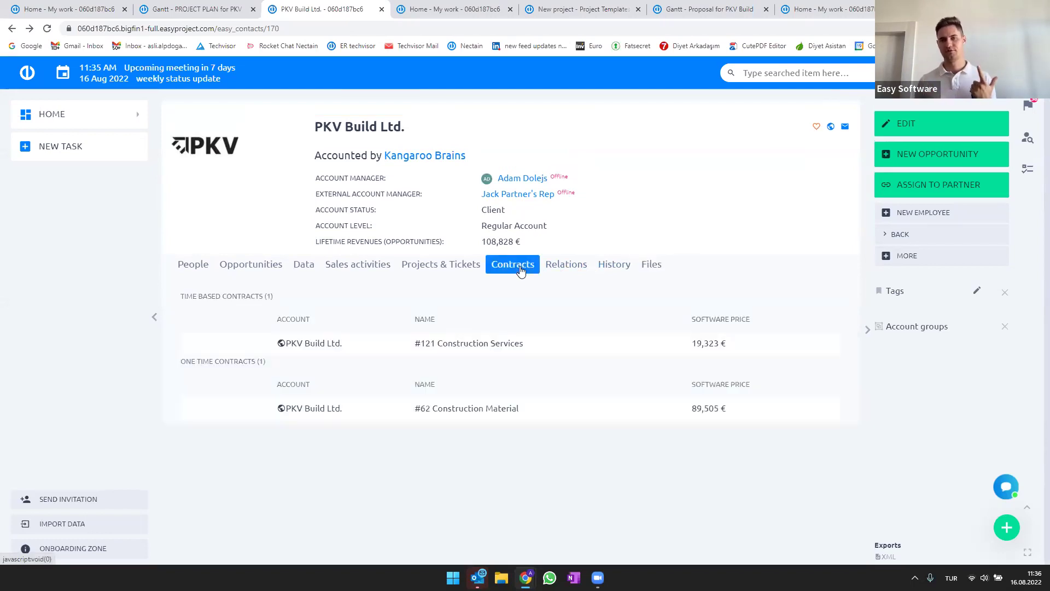
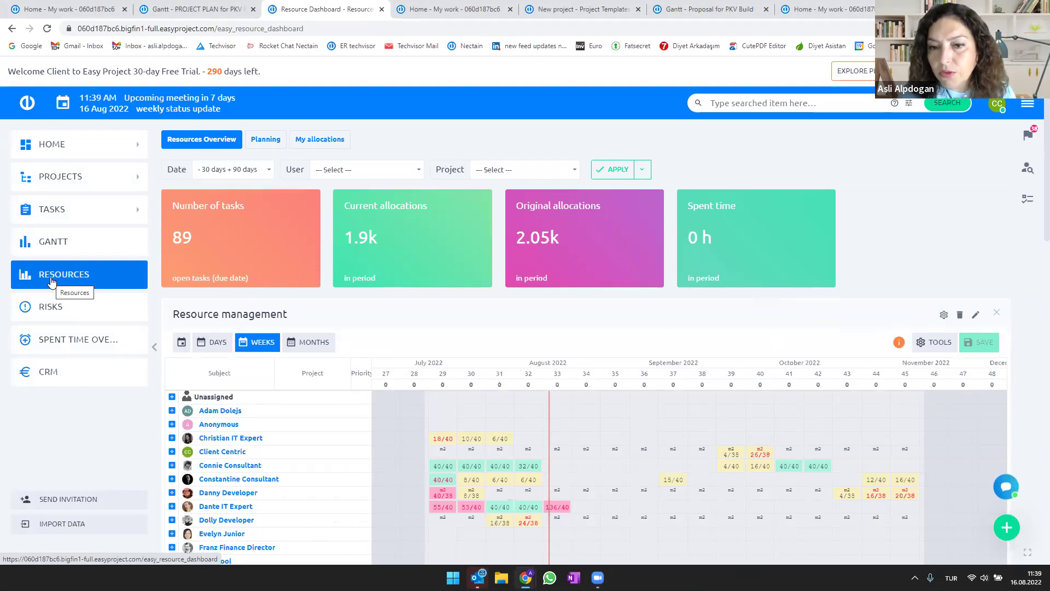
Step: In the resource management overview, expand one consultant's and one developer's tasks to examine their weekly allocations
scroll(186, 232, "down", 3)
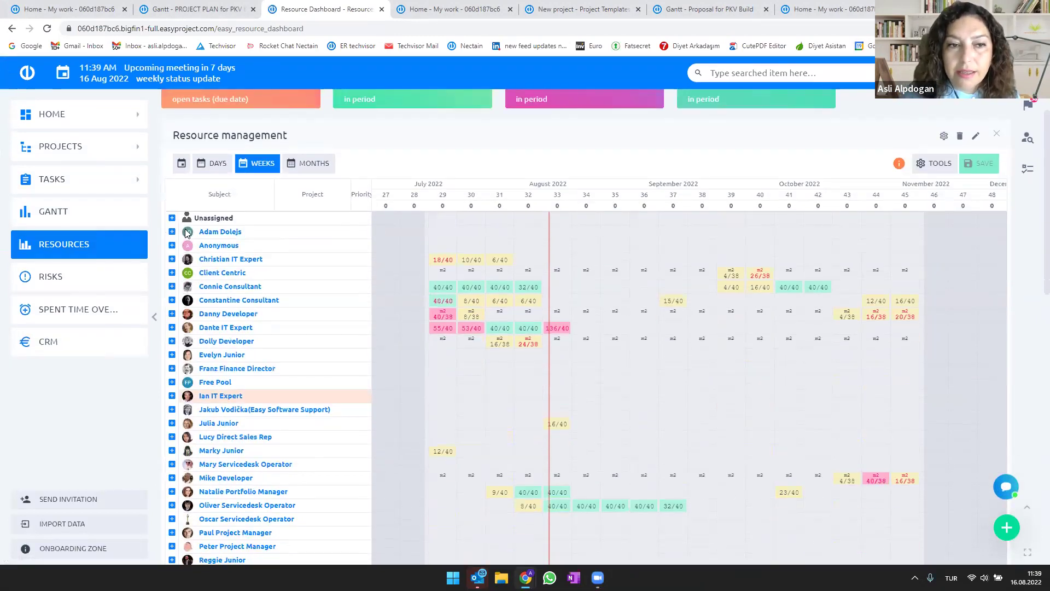
scroll(186, 233, "down", 1)
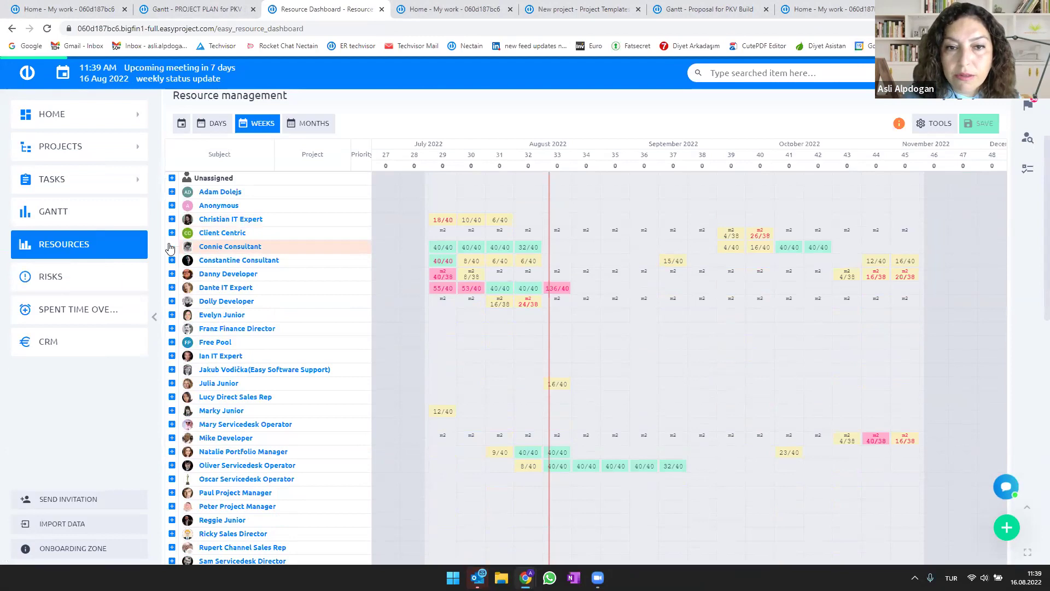
left_click(171, 247)
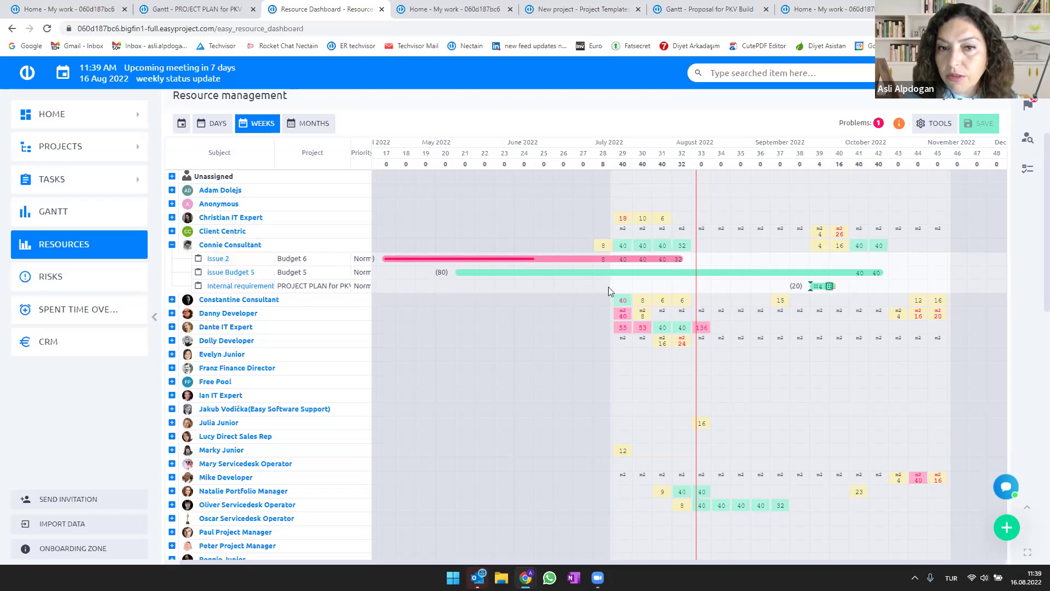
left_click(172, 313)
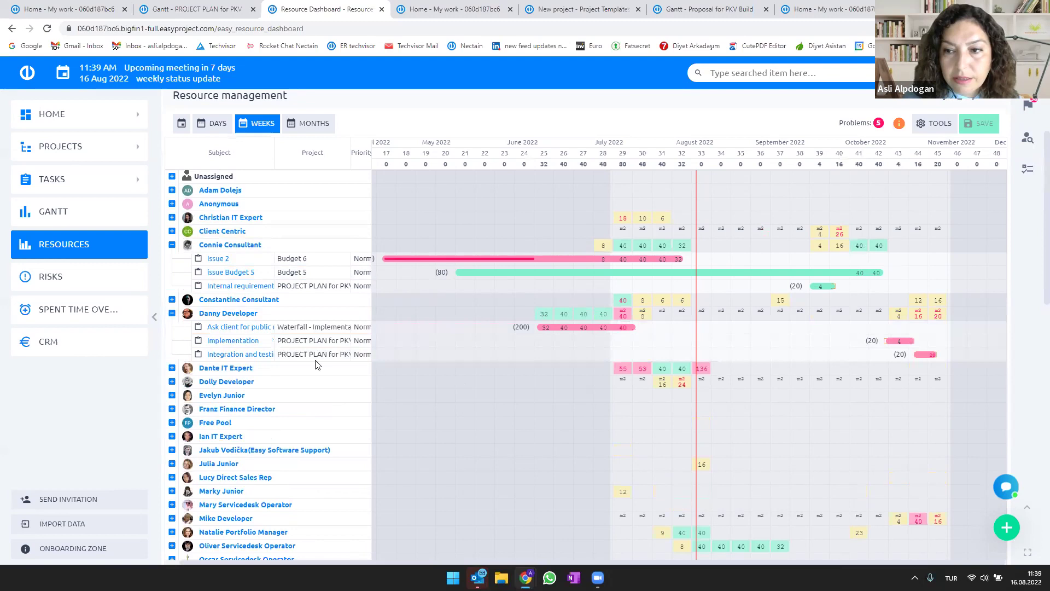
scroll(230, 377, "down", 2)
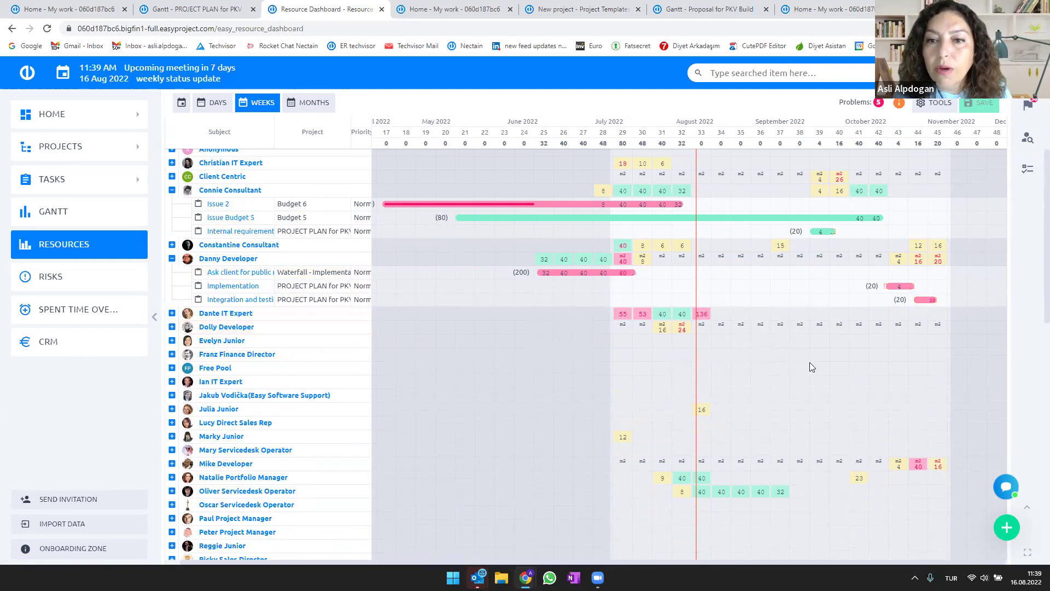
Step: Examine the resource dashboard's user utilisation, task type and total allocation charts, including the allocated hours for 01 Aug 2022
scroll(458, 339, "down", 15)
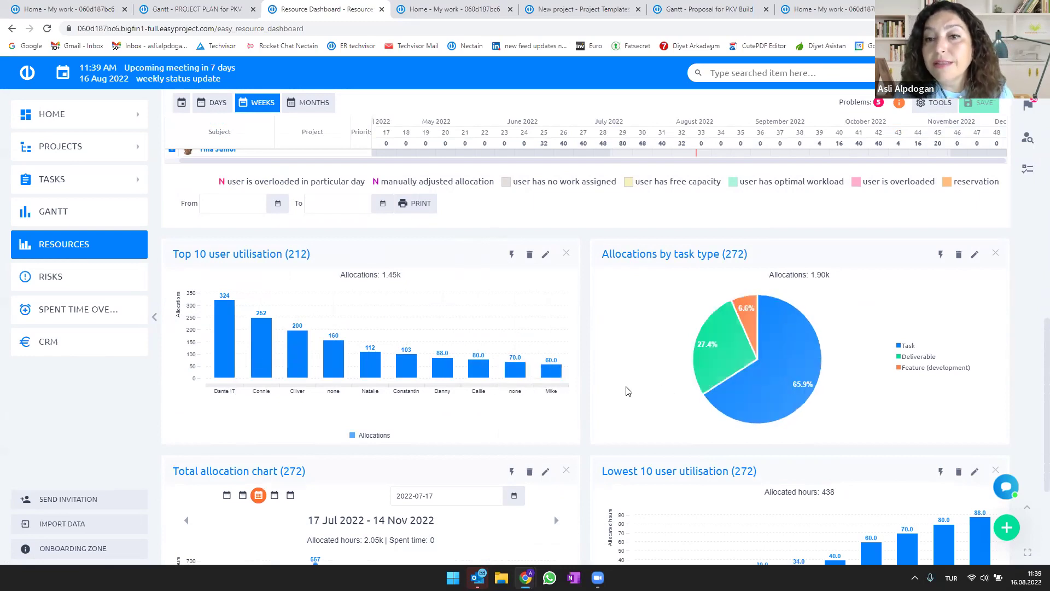
scroll(628, 391, "up", 6)
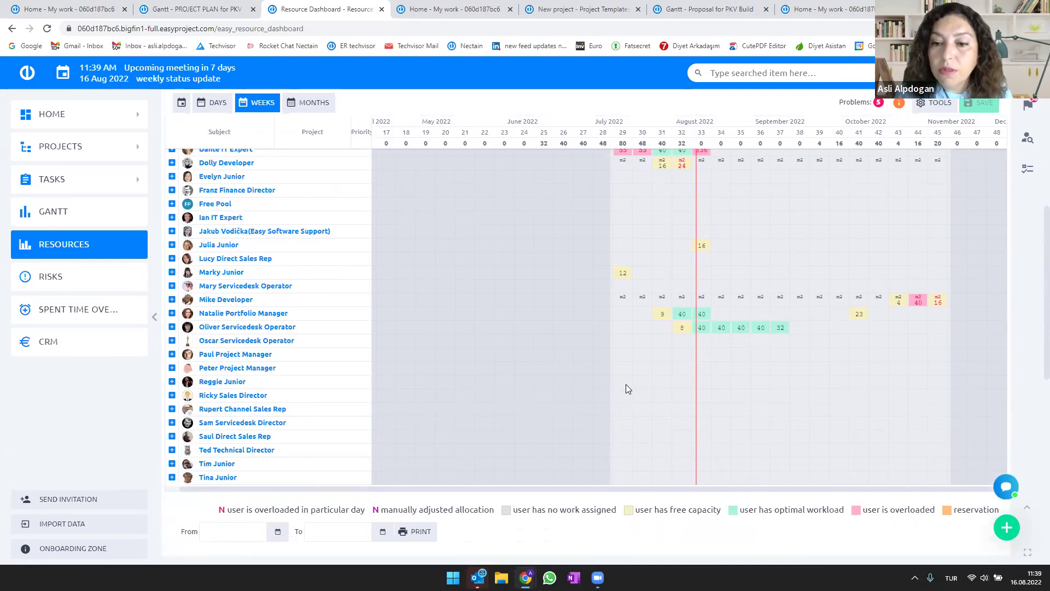
scroll(628, 389, "down", 5)
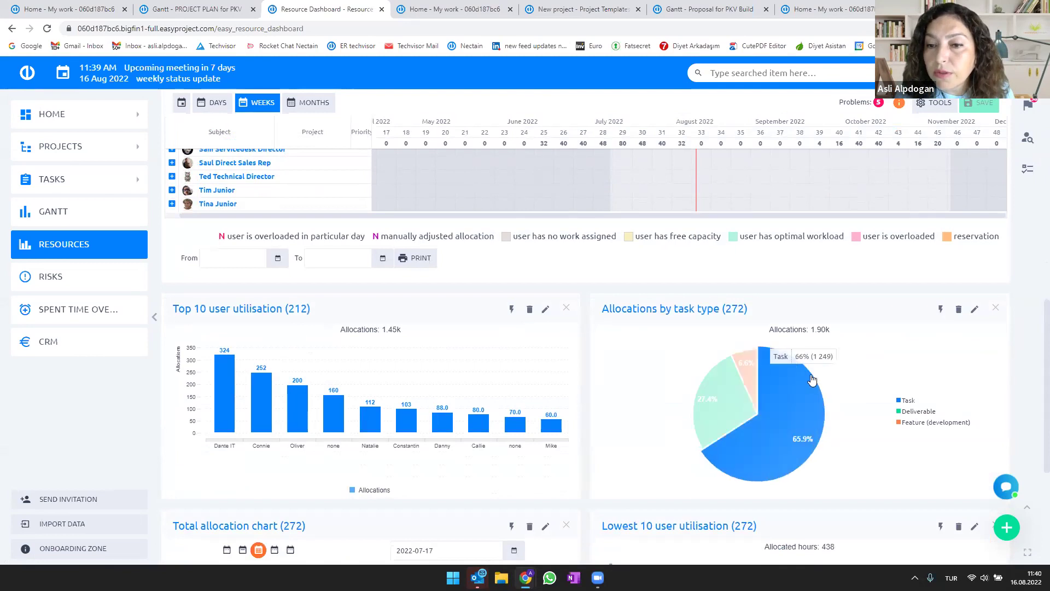
scroll(604, 389, "down", 2)
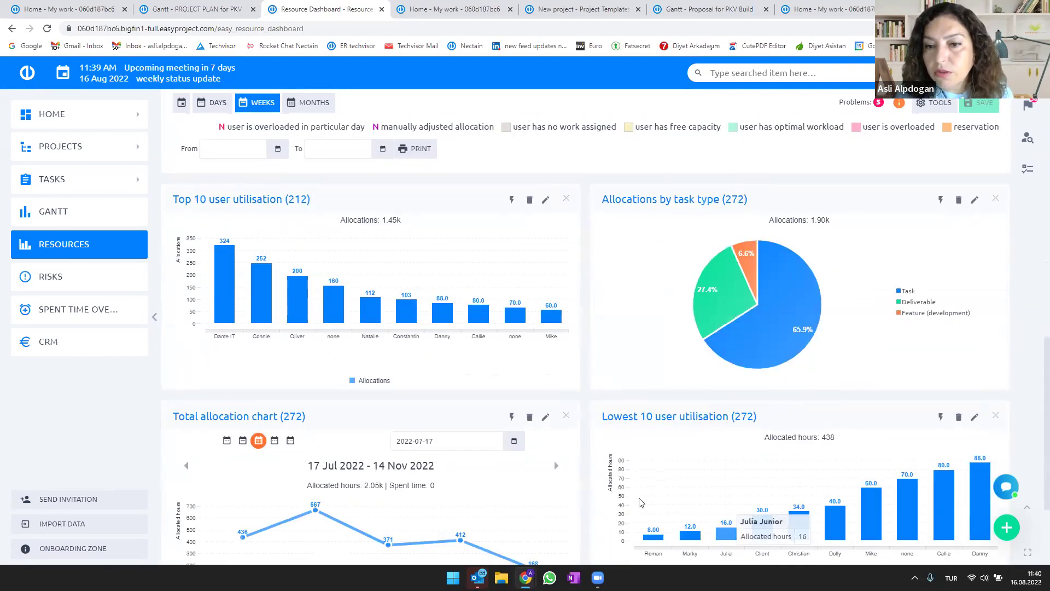
scroll(644, 501, "down", 2)
scroll(643, 501, "down", 1)
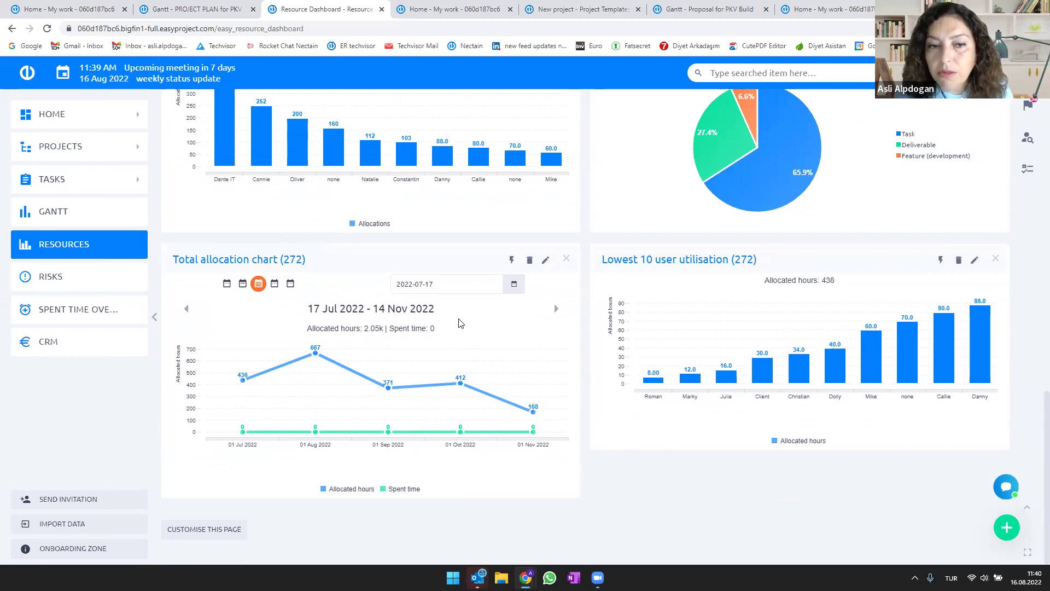
mouse_move(315, 355)
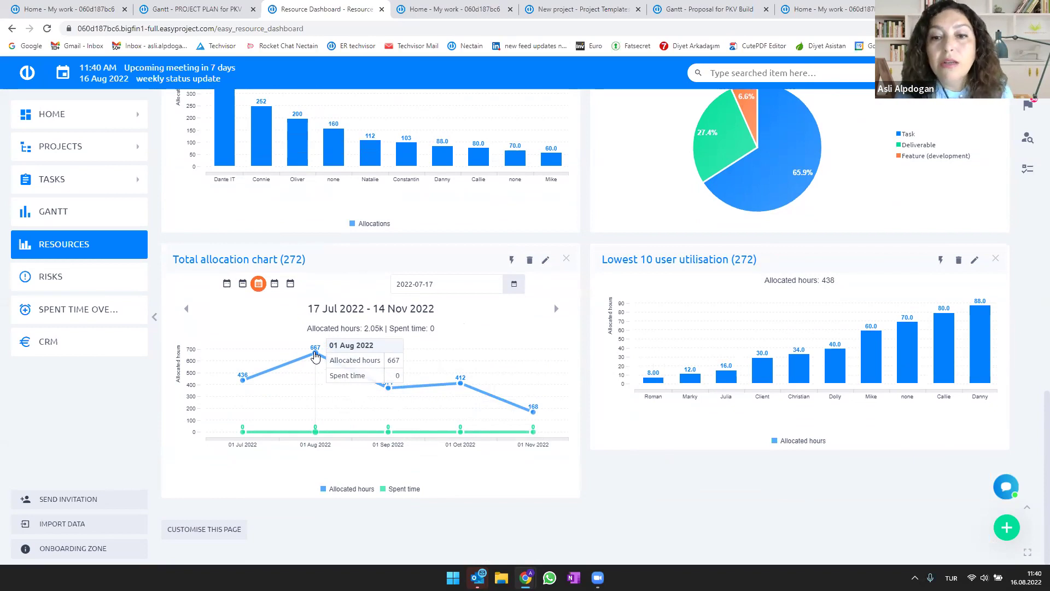
Step: Review the resource dashboard's top 10 and lowest 10 user utilisation, task type and total allocation charts alongside the resource management overview
scroll(465, 530, "up", 7)
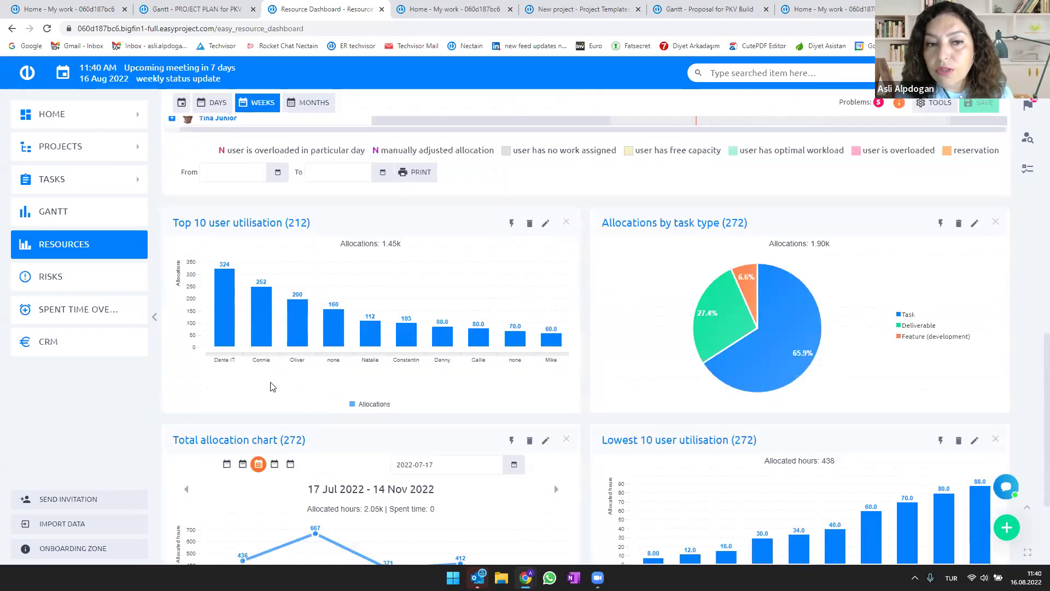
scroll(322, 378, "up", 4)
scroll(886, 434, "down", 6)
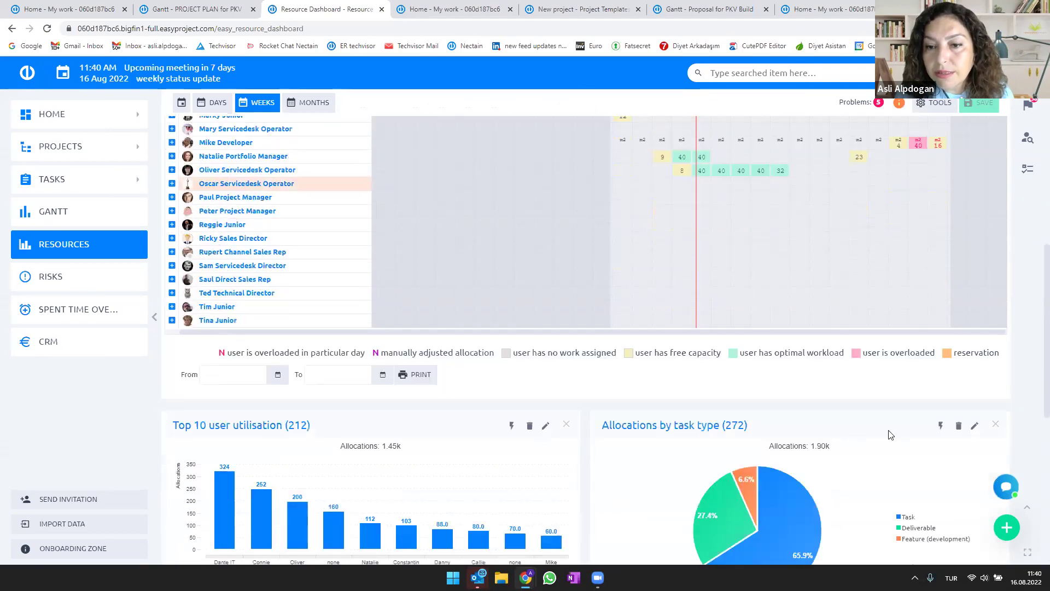
mouse_move(744, 422)
scroll(727, 435, "down", 5)
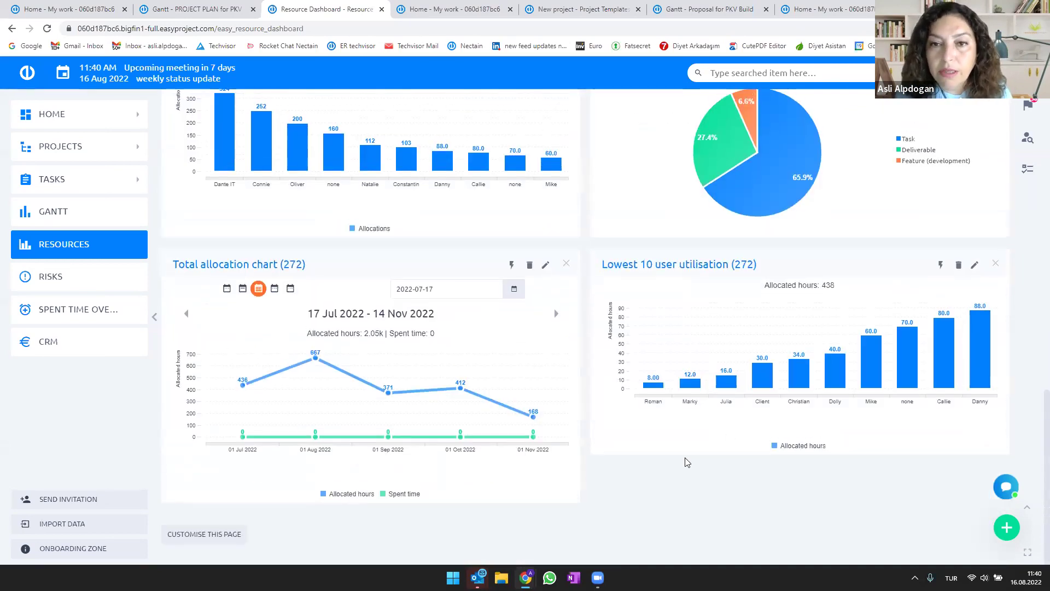
scroll(687, 463, "up", 12)
scroll(686, 462, "up", 4)
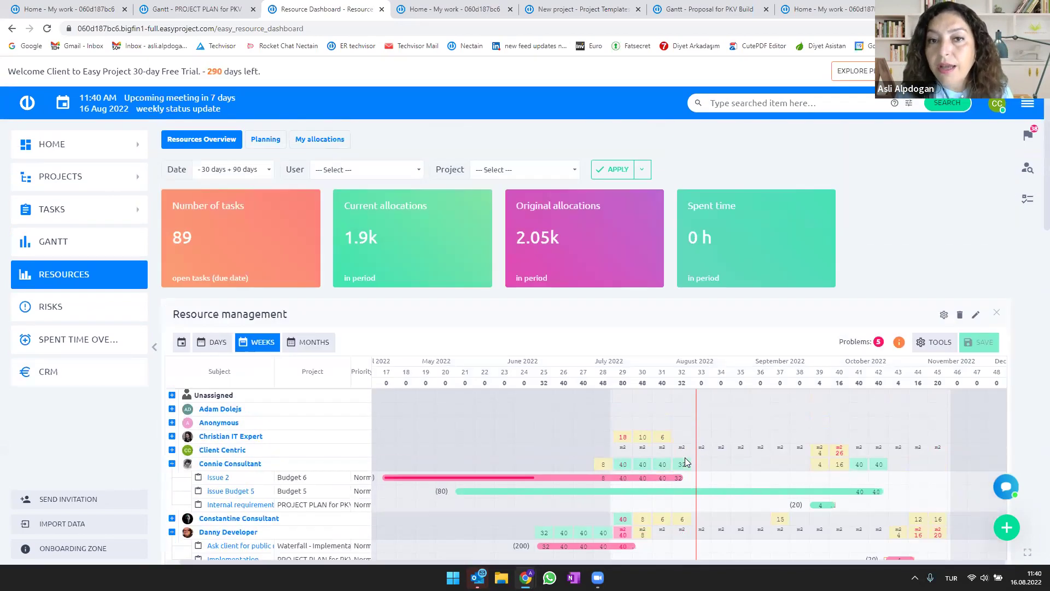
Step: In the global Gantt, try shifting the Proposal for PKV Build project to weeks 44–46, and leave for the resource dashboard without saving
left_click(49, 242)
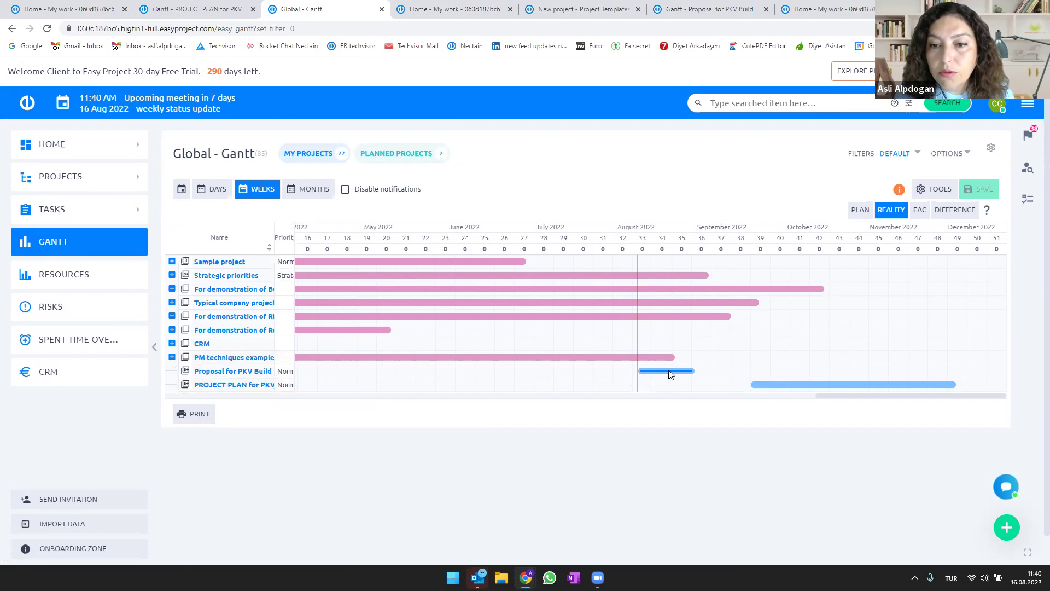
left_click_drag(668, 371, 880, 369)
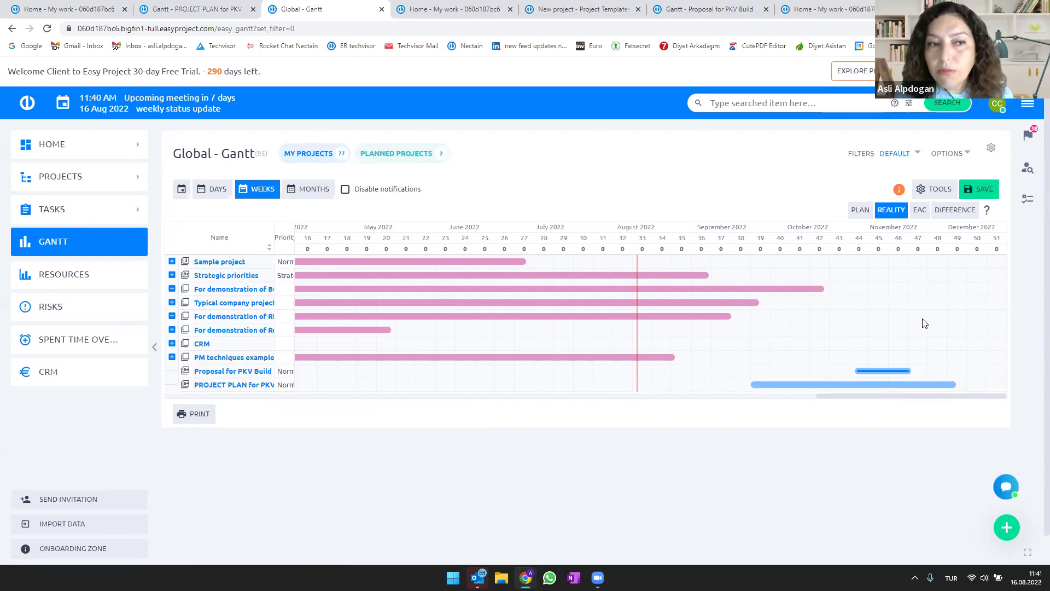
left_click(55, 288)
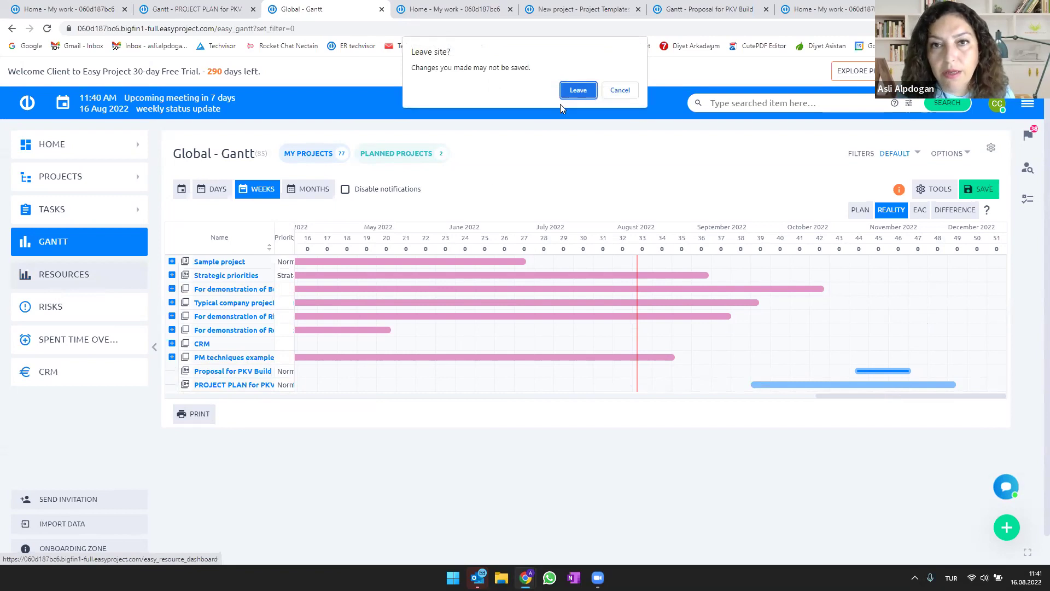
left_click(567, 96)
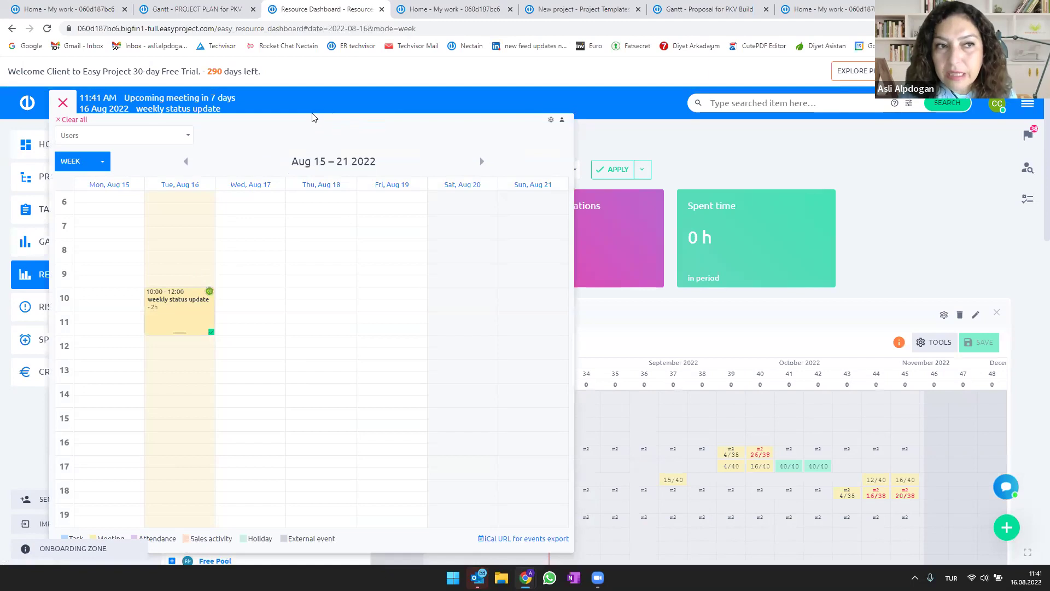
Step: Add a developer to the users shown in the weekly calendar for Aug 15–21 2022
left_click(184, 142)
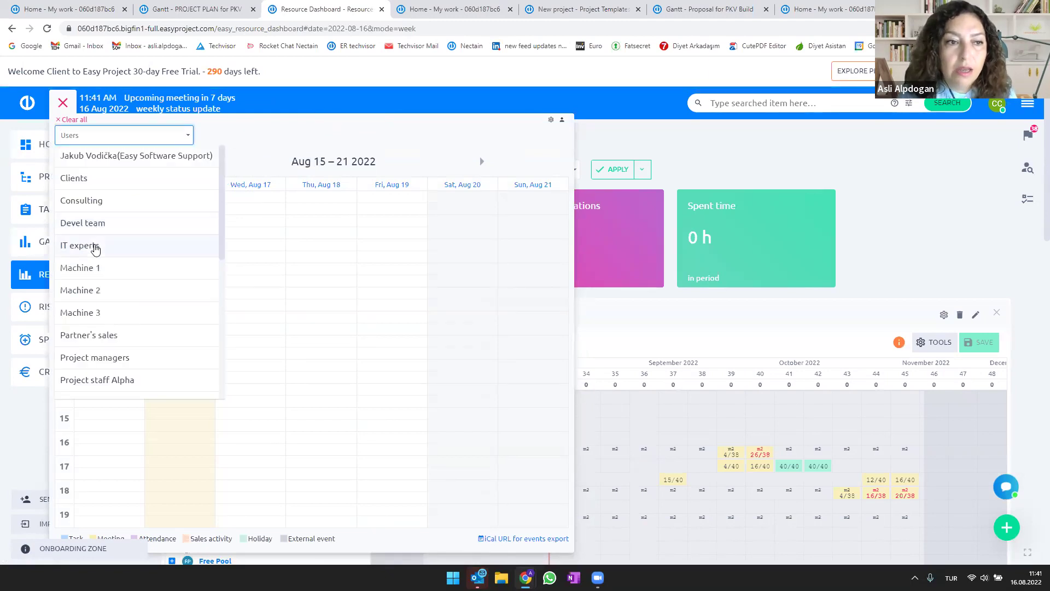
type("da")
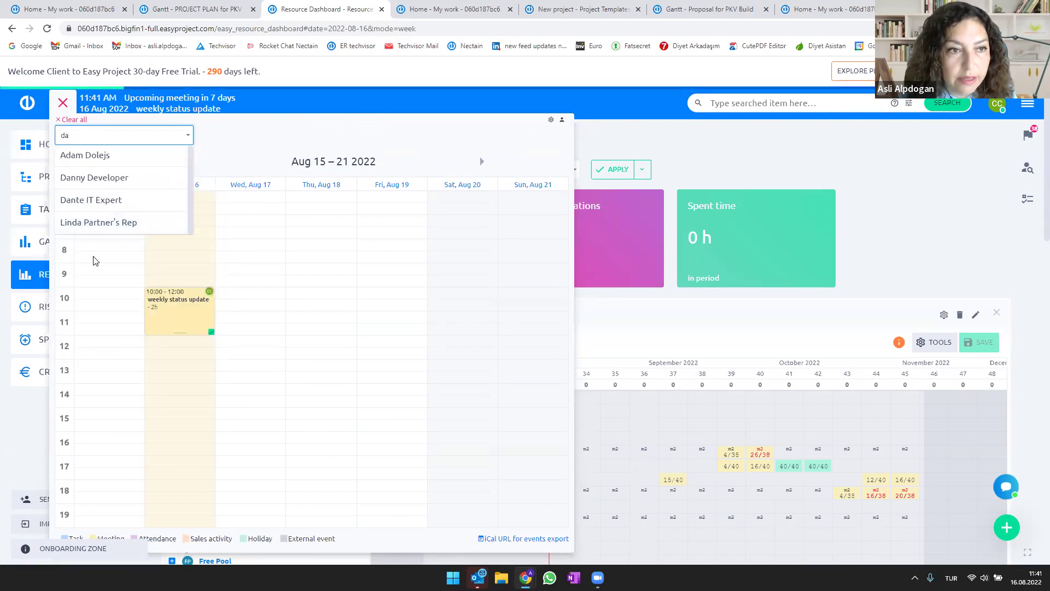
left_click(74, 178)
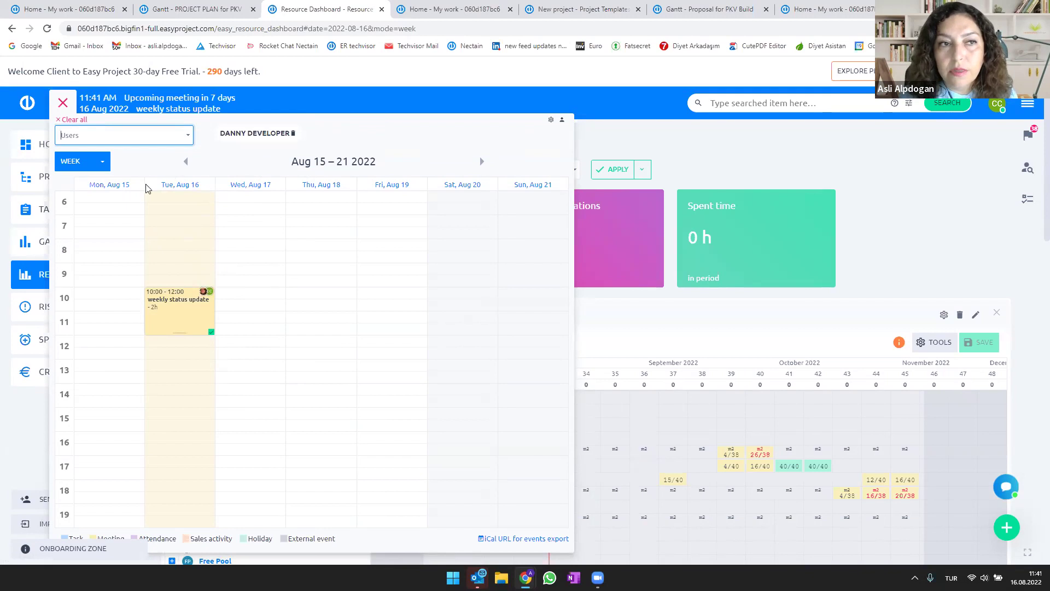
Step: Try creating a task in the calendar on 2022-08-17 from 08:00 AM to 12:00 PM, and dismiss the new entry form
left_click_drag(260, 243, 255, 346)
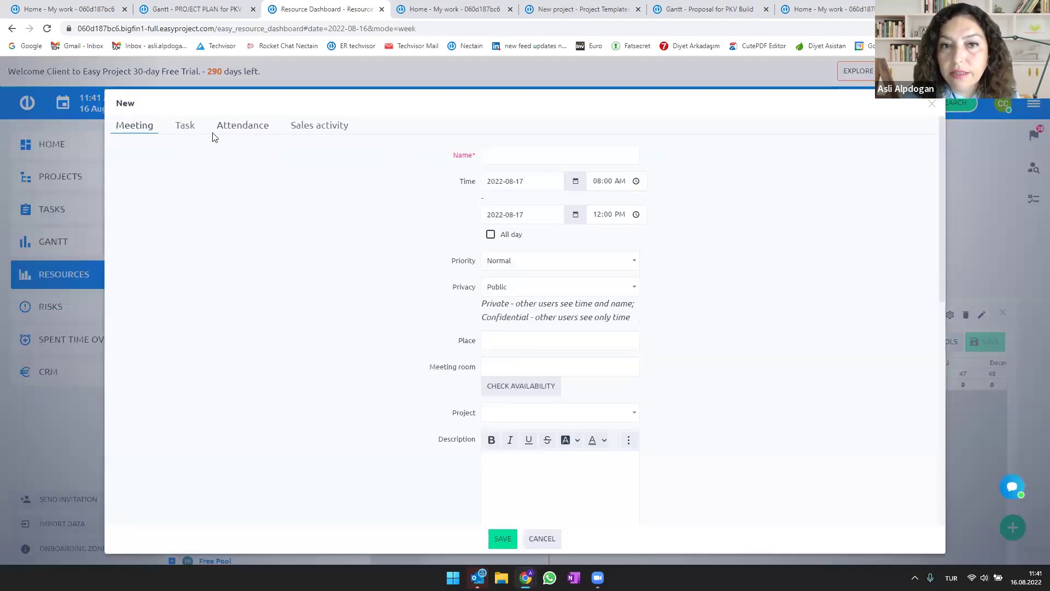
left_click(186, 127)
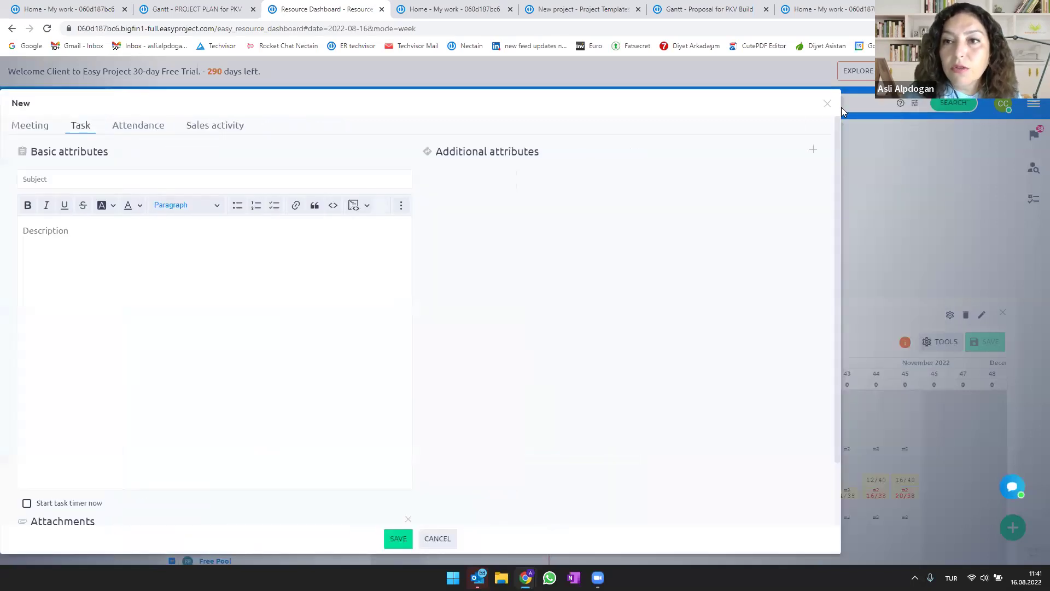
left_click(826, 107)
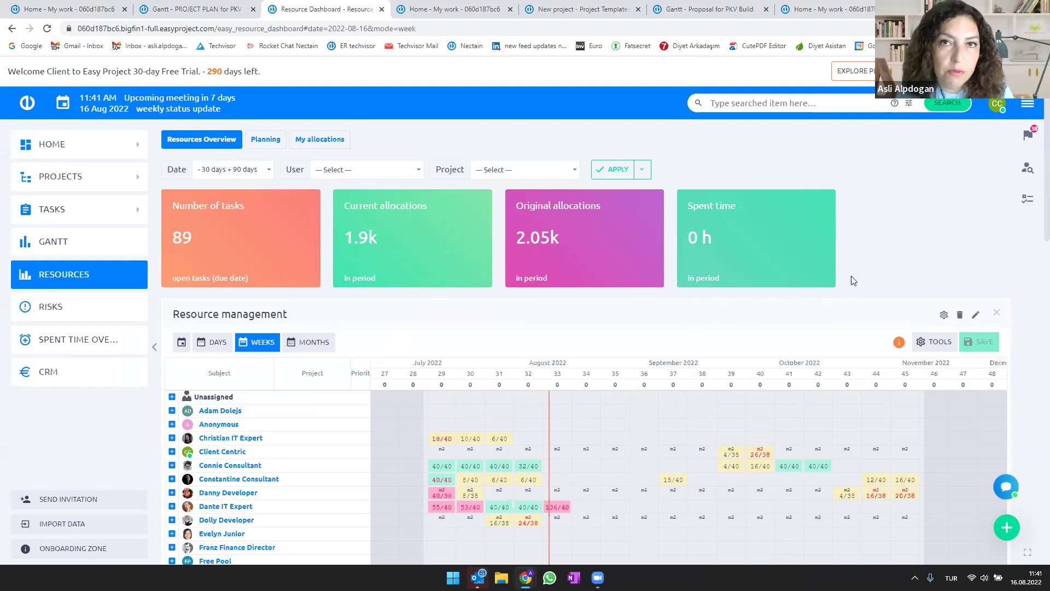
left_click(63, 103)
left_click_drag(241, 233, 250, 305)
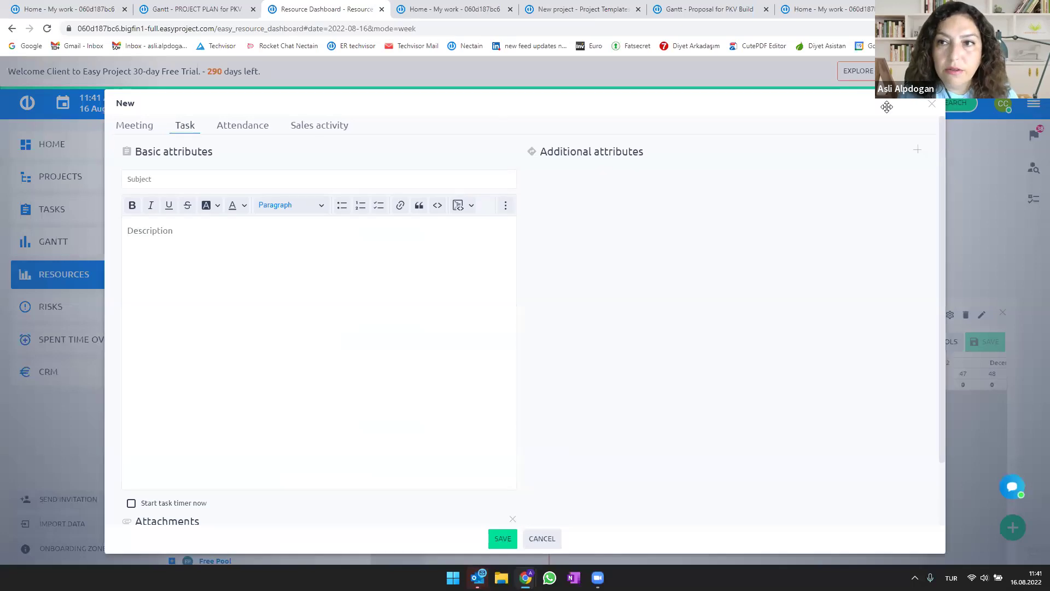
left_click_drag(887, 107, 643, 104)
left_click(828, 109)
Step: In the home page's Team Scheduler, schedule the Affiliate program task on Wed, Aug 17 from 09:30 to 12:30 and return to the home page
left_click(48, 144)
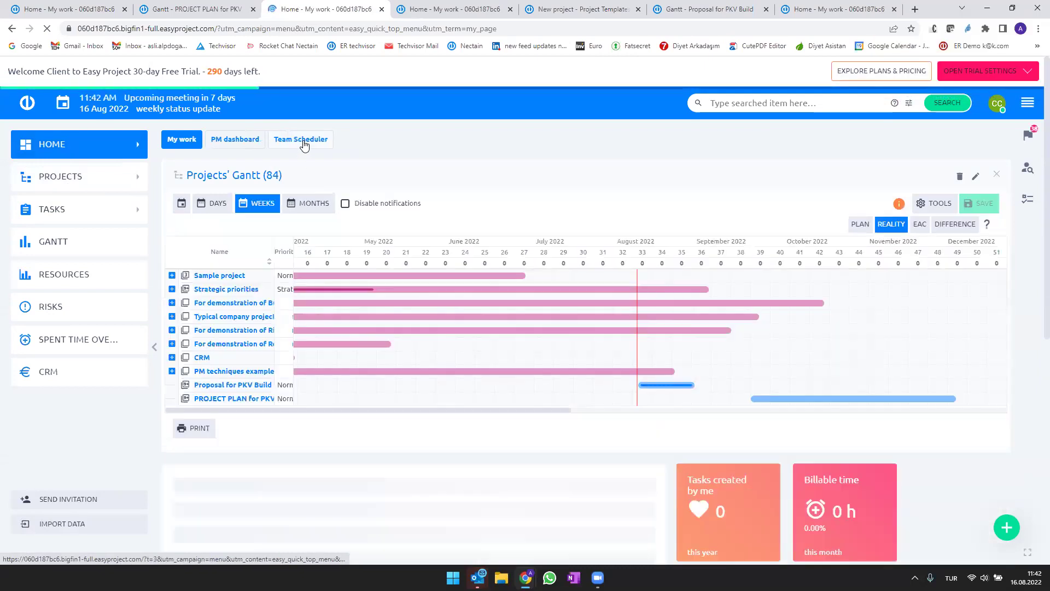
left_click(305, 143)
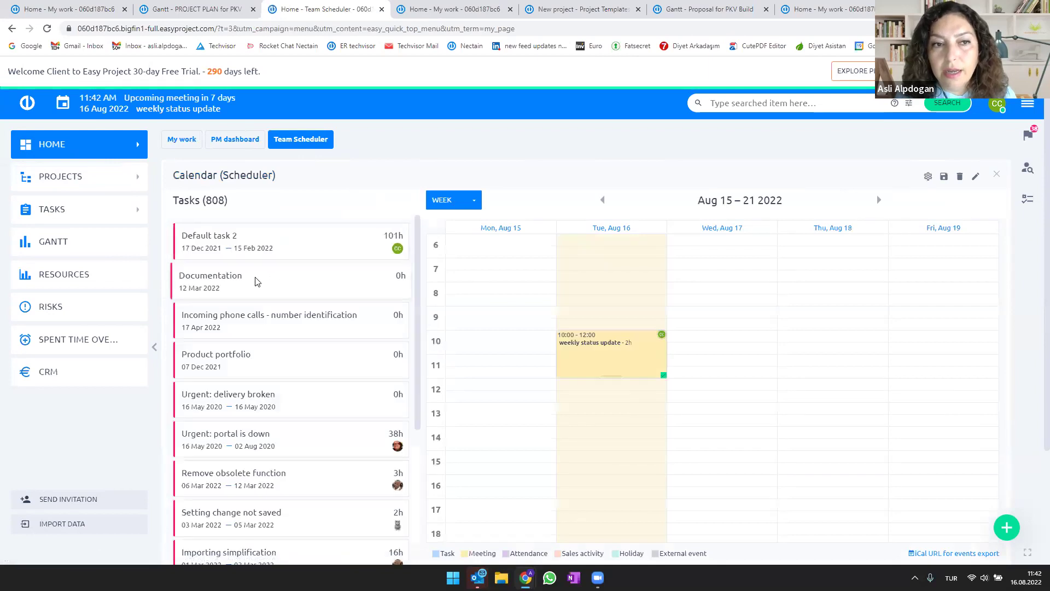
scroll(254, 405, "down", 2)
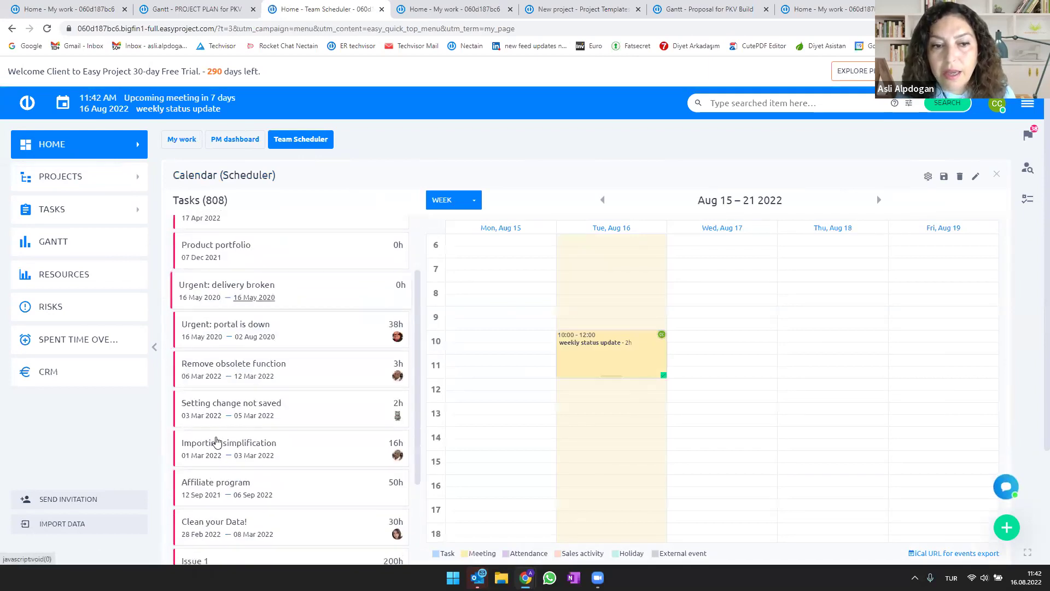
scroll(230, 436, "down", 3)
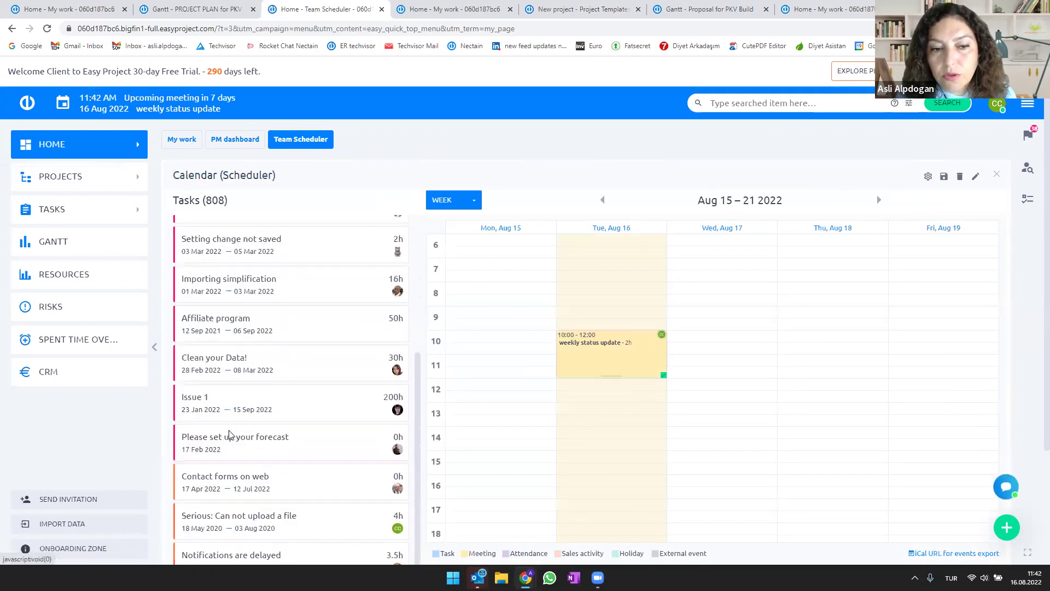
left_click_drag(265, 323, 717, 324)
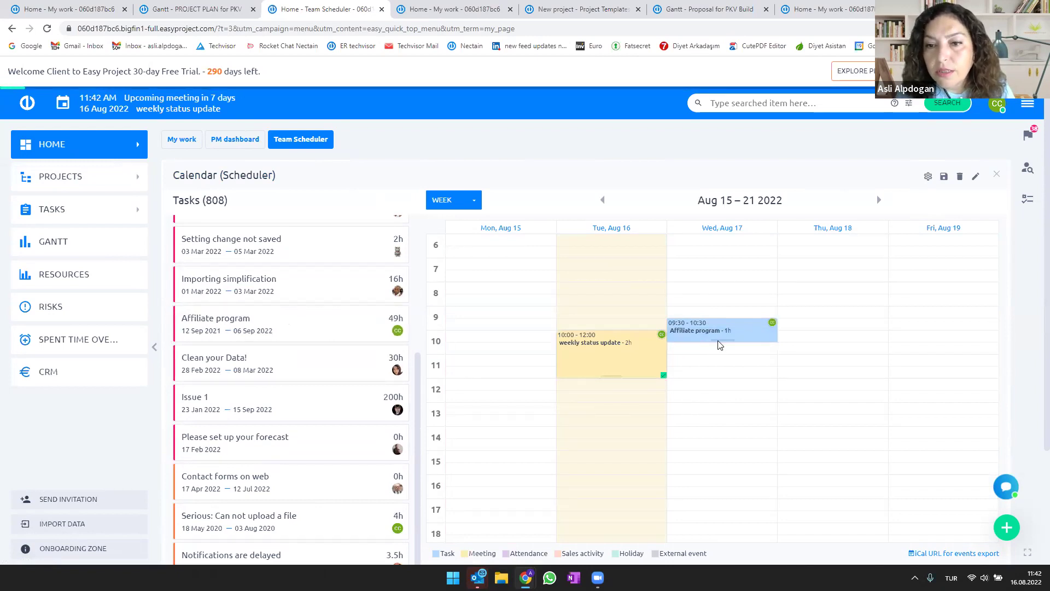
left_click_drag(717, 364, 720, 399)
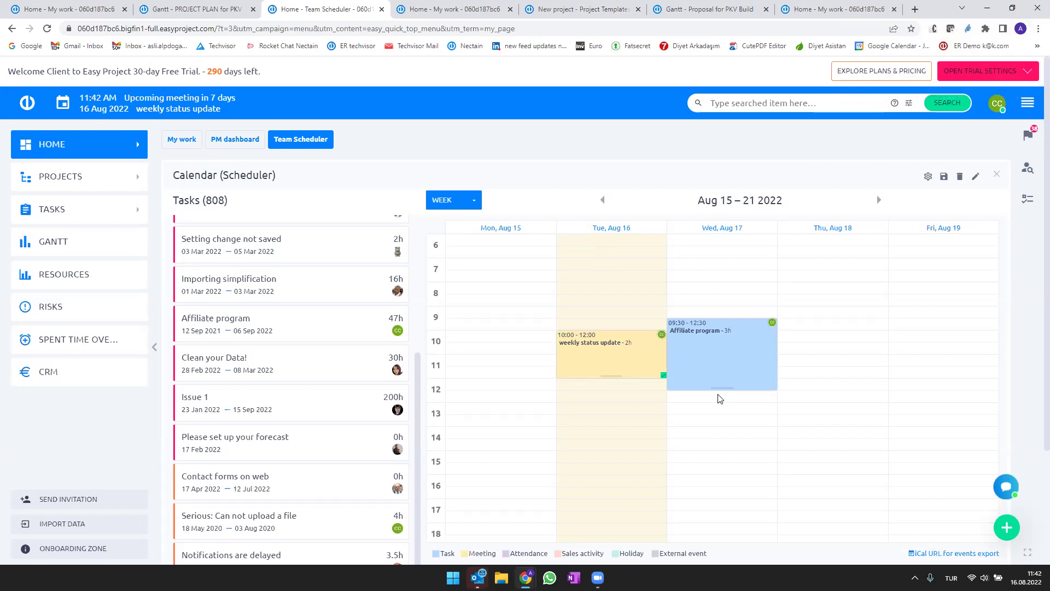
left_click(53, 151)
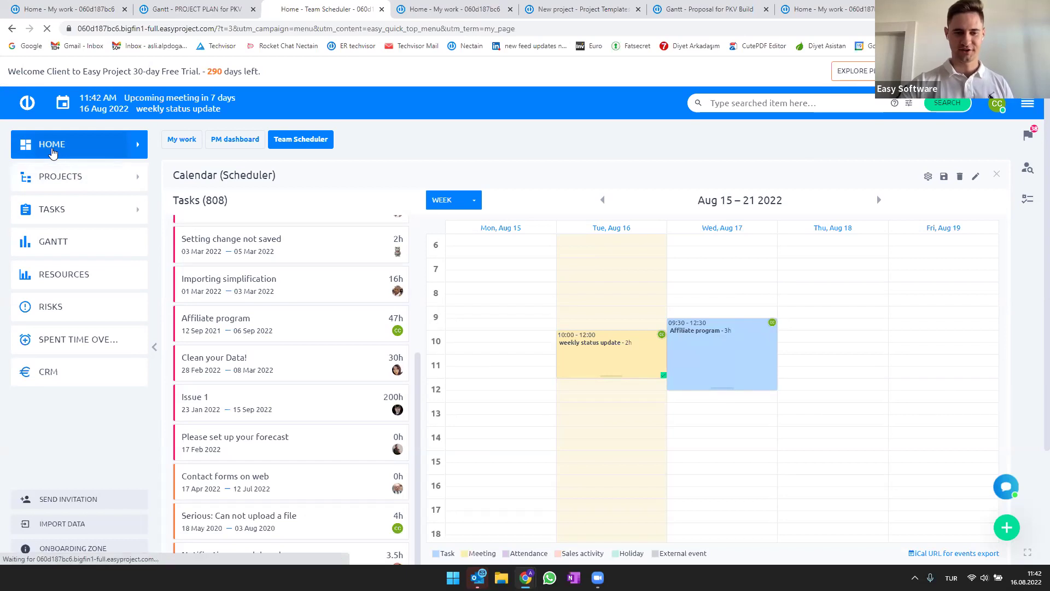